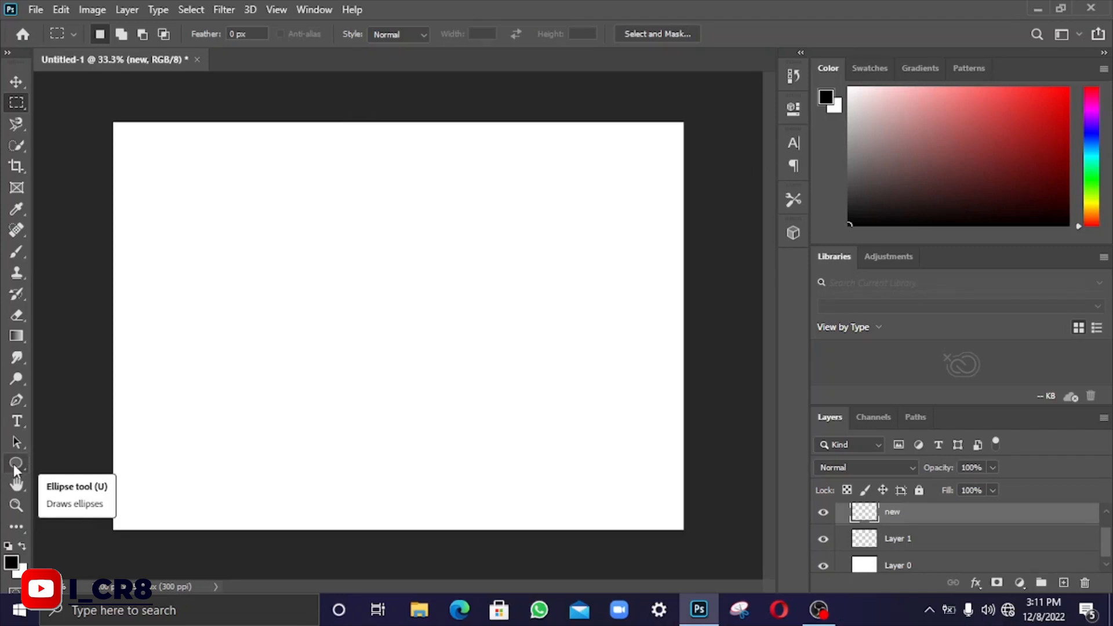
# Draw a black square about 699 px wide in the upper-left part of the canvas with the Rectangle tool.
pyautogui.click(15, 467)
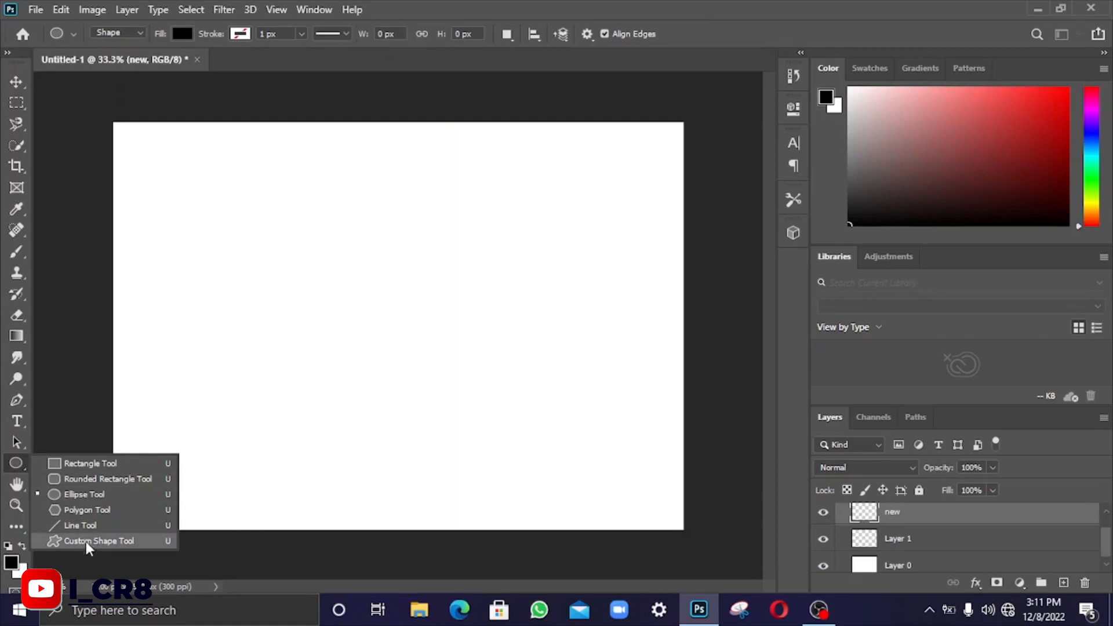
pyautogui.click(73, 466)
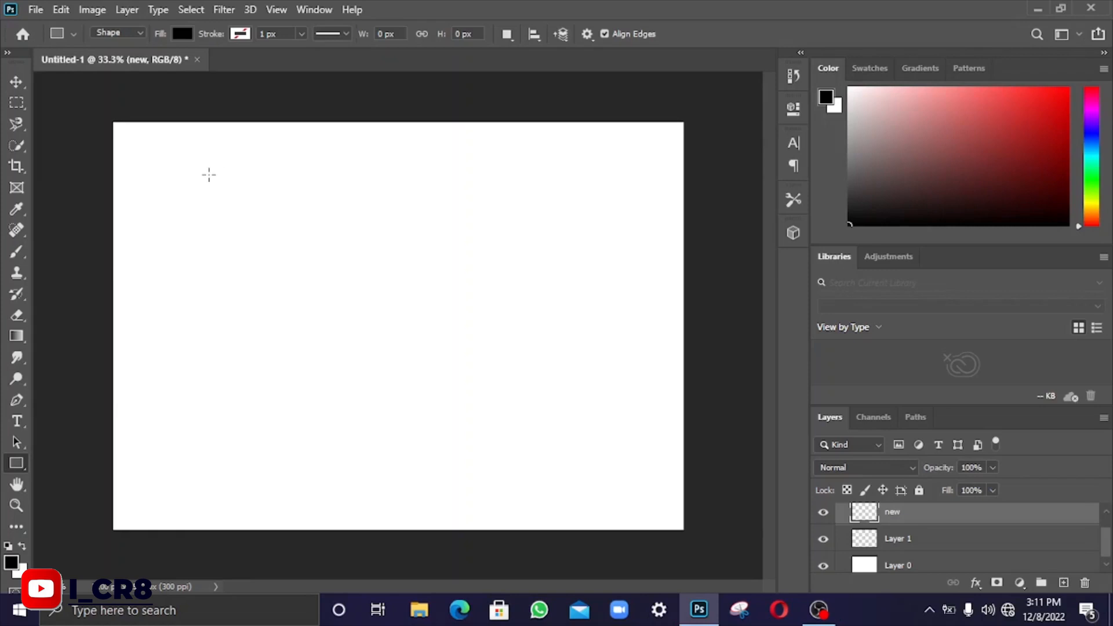
pyautogui.moveTo(208, 175); pyautogui.dragTo(480, 367)
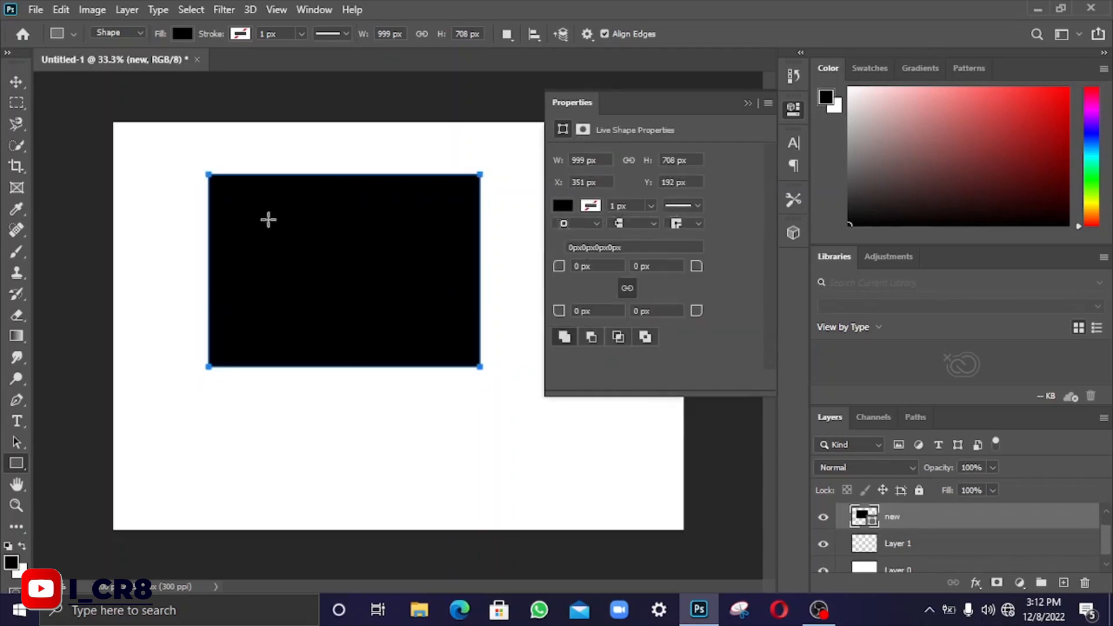
pyautogui.hotkey('ctrl', 'z')
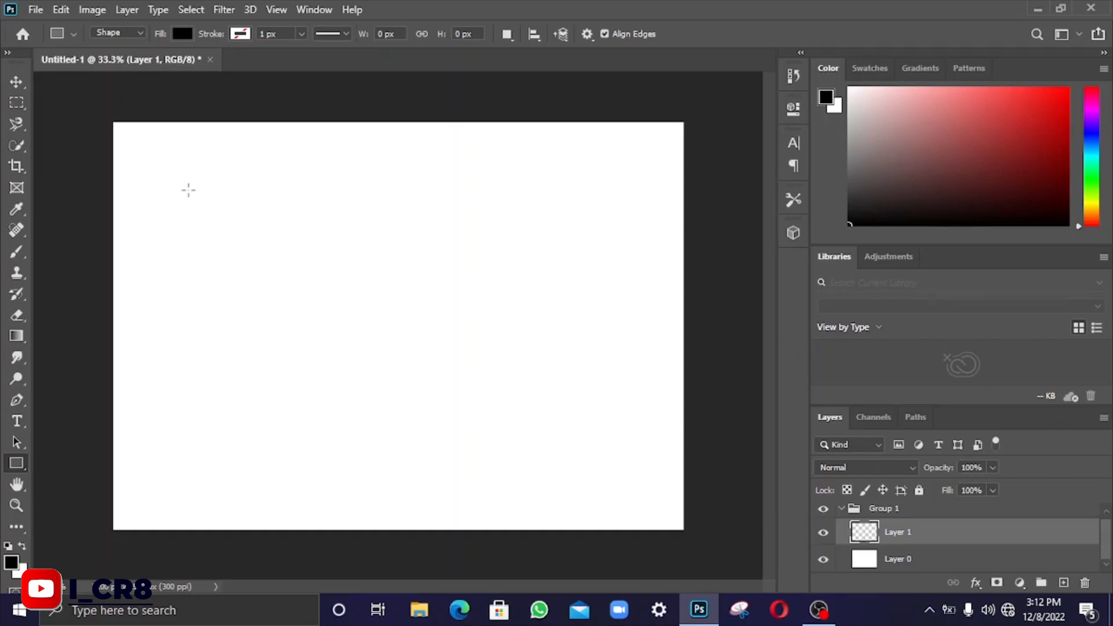
pyautogui.moveTo(188, 191); pyautogui.dragTo(548, 381)
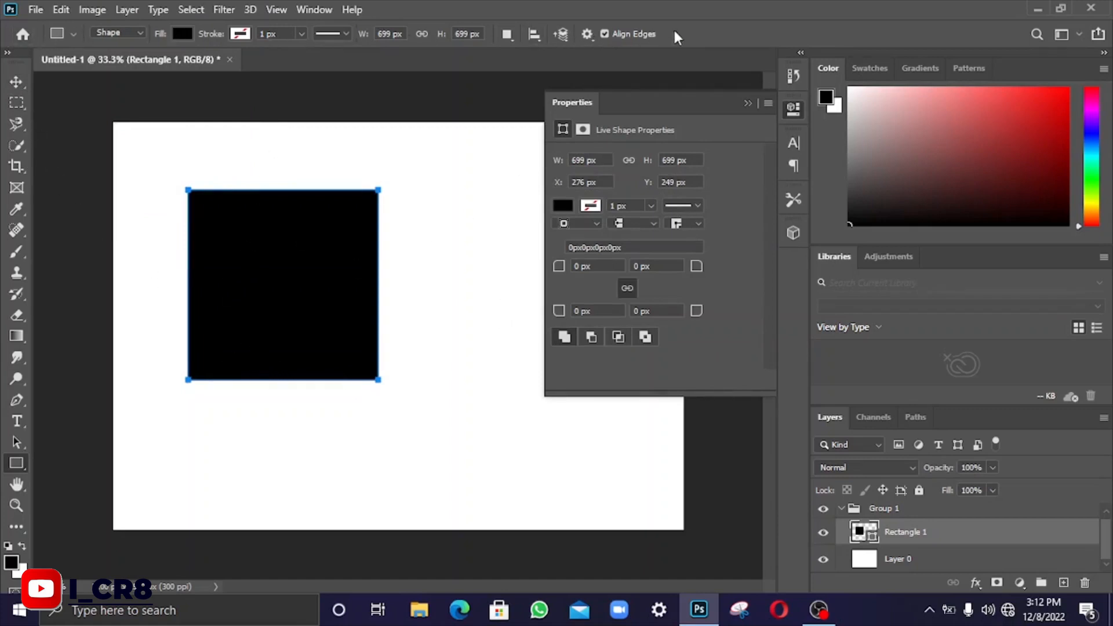
# Change the square's fill to the dark blue colour 03008d.
pyautogui.click(181, 33)
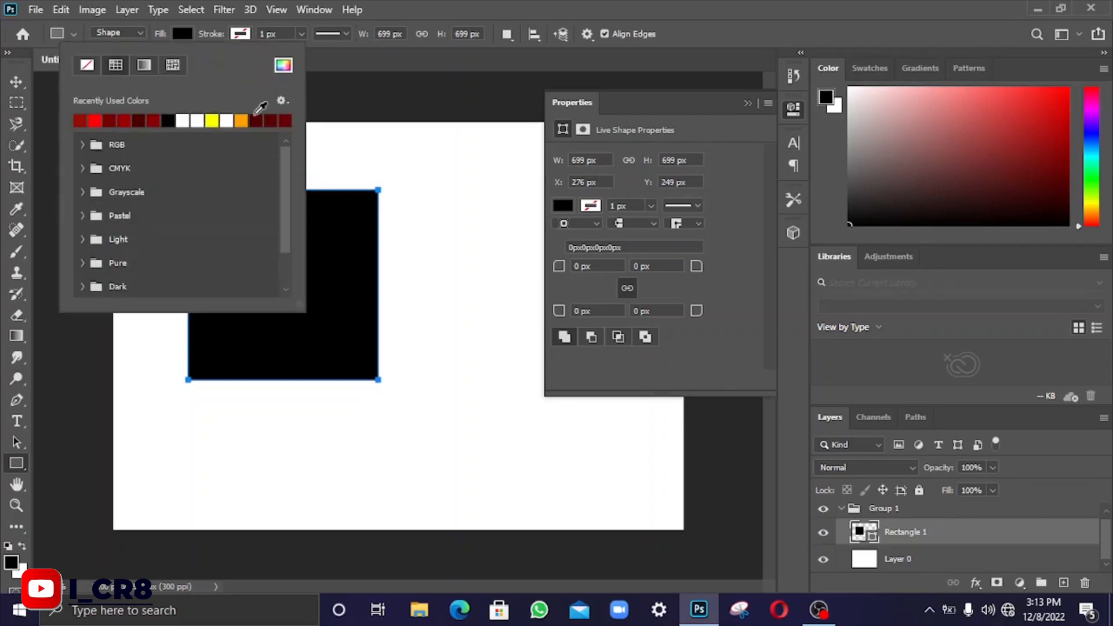
pyautogui.click(283, 67)
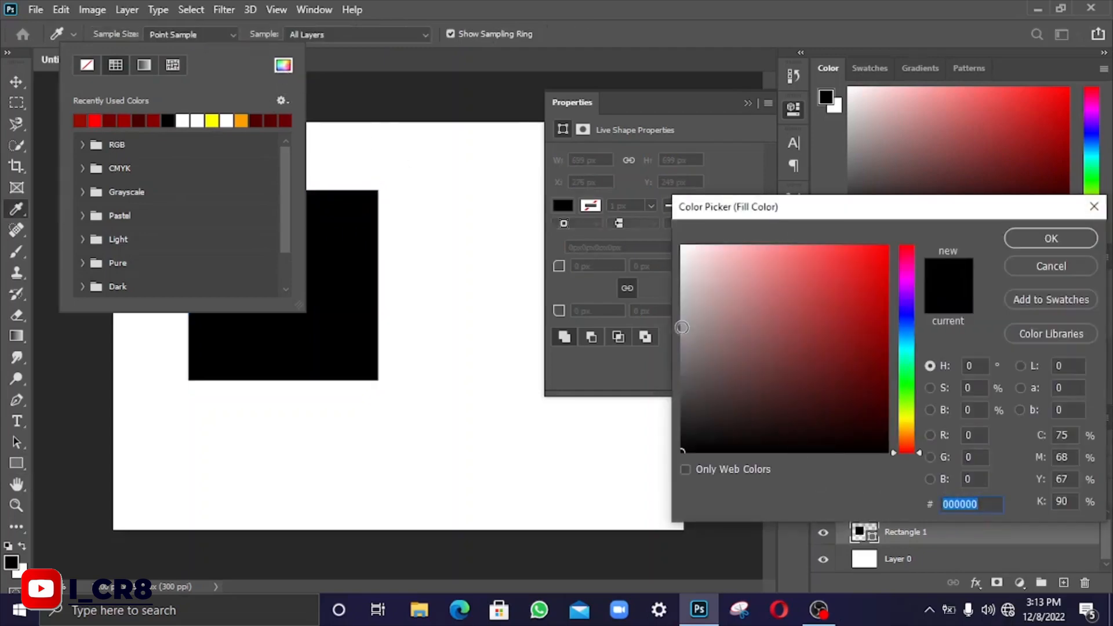
pyautogui.moveTo(808, 385)
pyautogui.mouseDown()
pyautogui.moveTo(736, 259)
pyautogui.moveTo(808, 289)
pyautogui.moveTo(859, 335)
pyautogui.moveTo(905, 313)
pyautogui.moveTo(864, 333)
pyautogui.moveTo(886, 348)
pyautogui.moveTo(906, 338)
pyautogui.mouseUp()
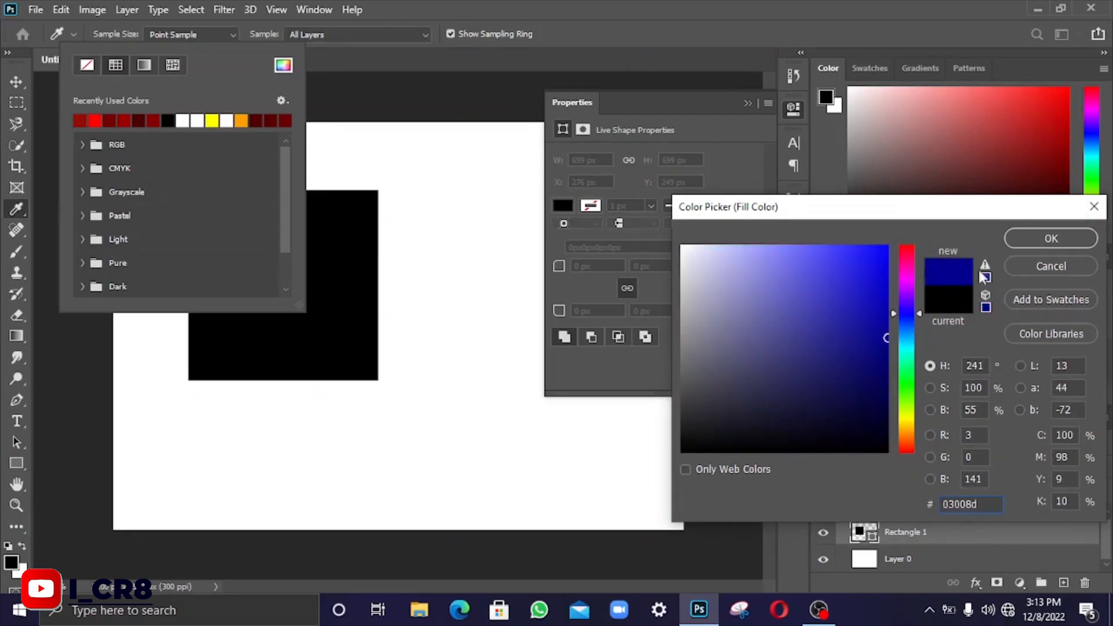
pyautogui.click(1034, 238)
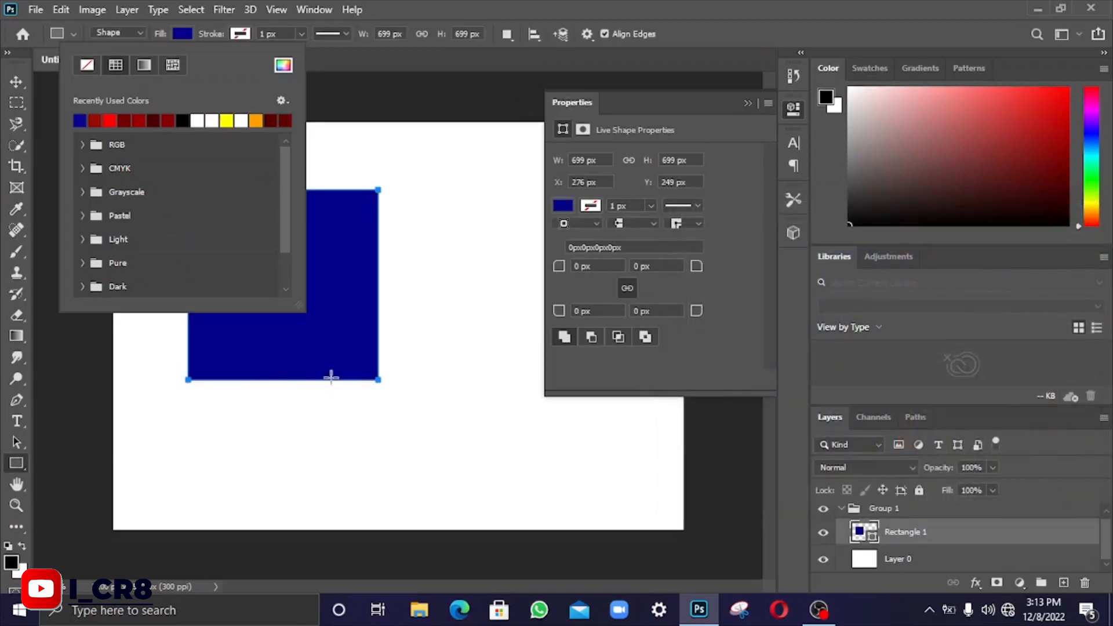
pyautogui.click(320, 69)
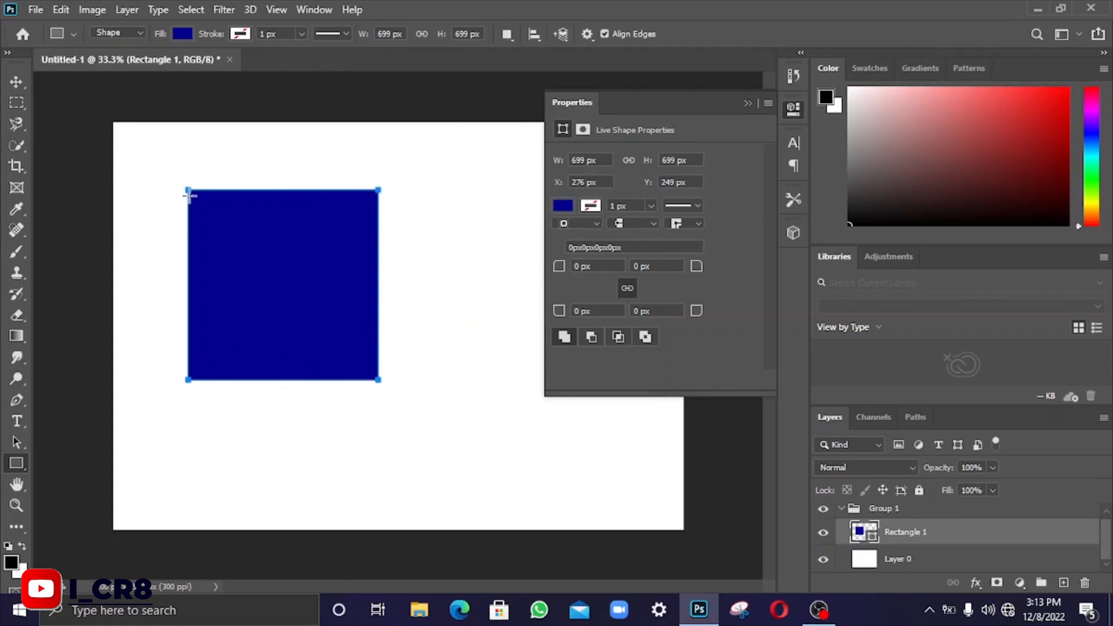
# Give the square a red stroke from the recently used colours.
pyautogui.click(239, 35)
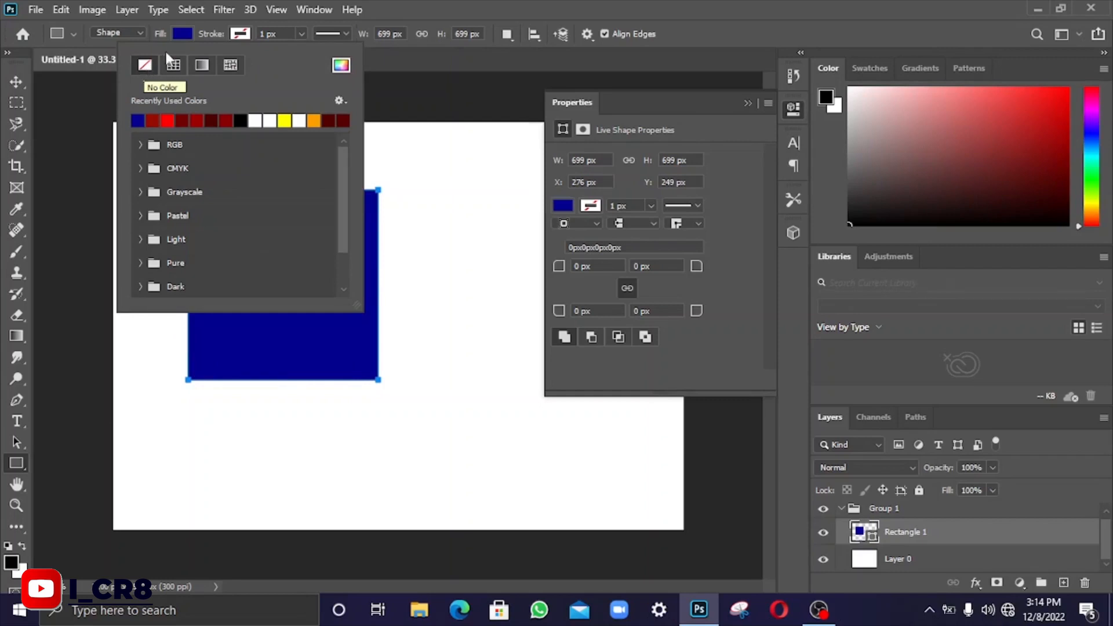
pyautogui.click(169, 120)
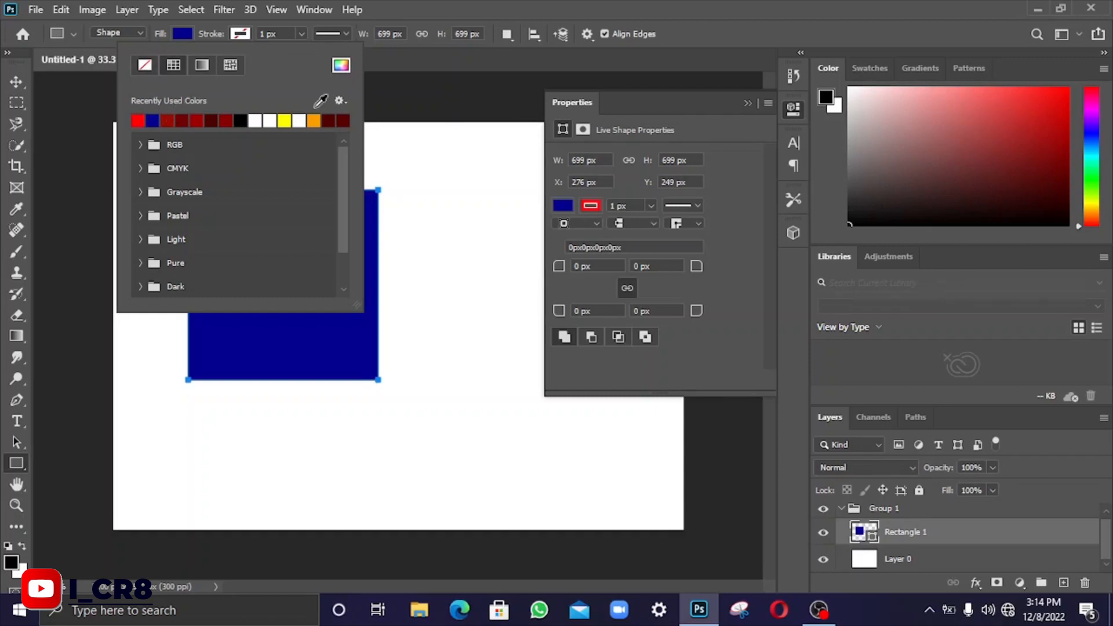
pyautogui.click(342, 67)
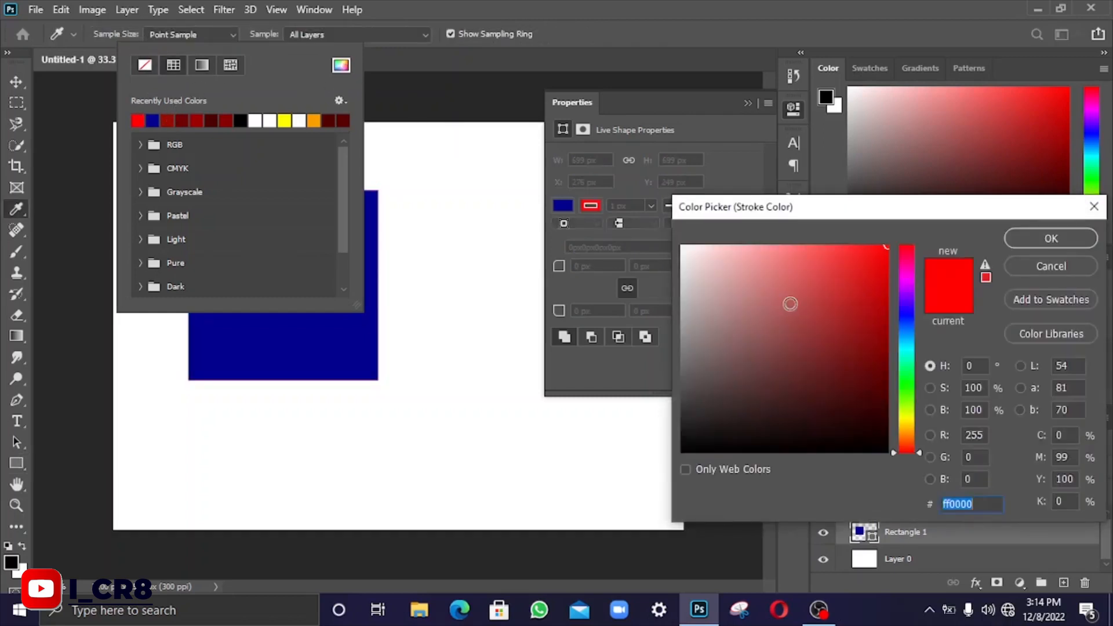
pyautogui.moveTo(790, 303)
pyautogui.mouseDown()
pyautogui.moveTo(796, 353)
pyautogui.moveTo(906, 305)
pyautogui.moveTo(870, 327)
pyautogui.mouseUp()
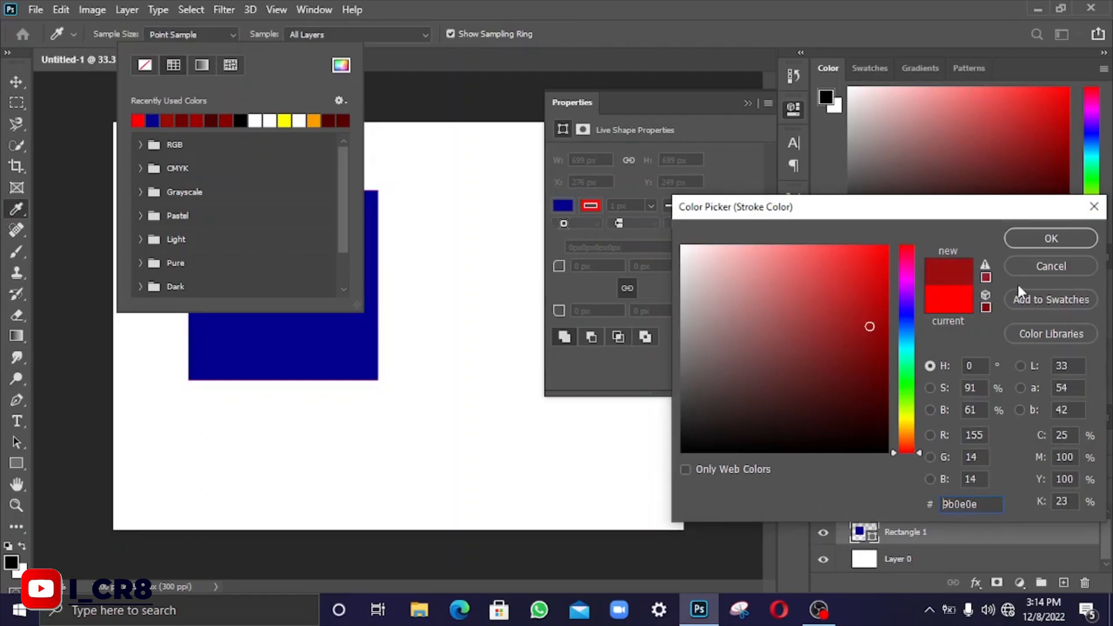
pyautogui.click(1049, 267)
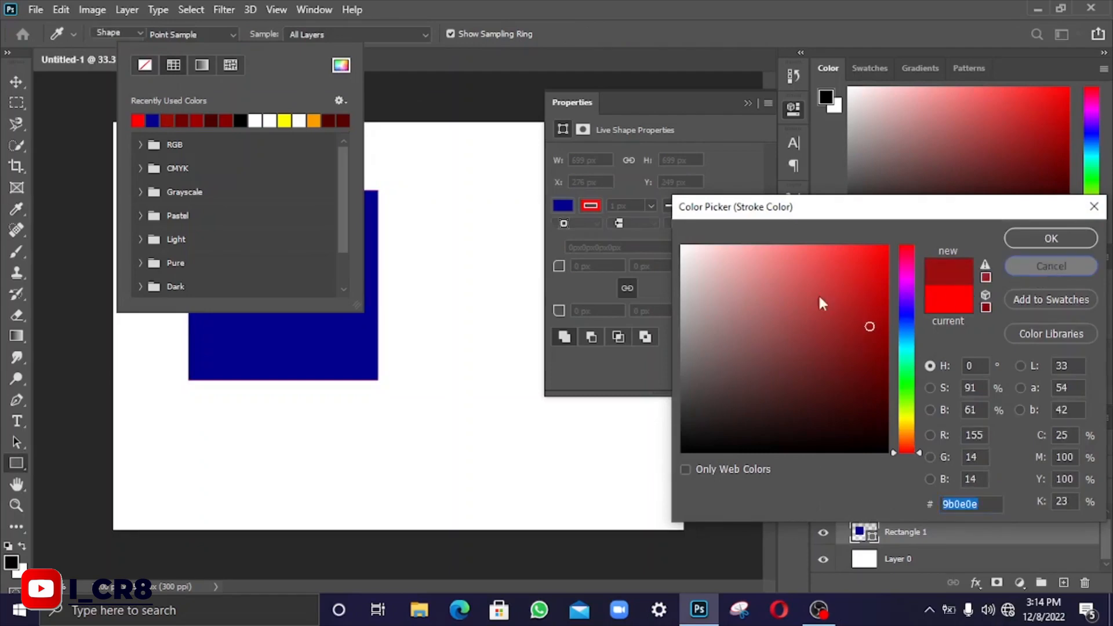
pyautogui.click(387, 60)
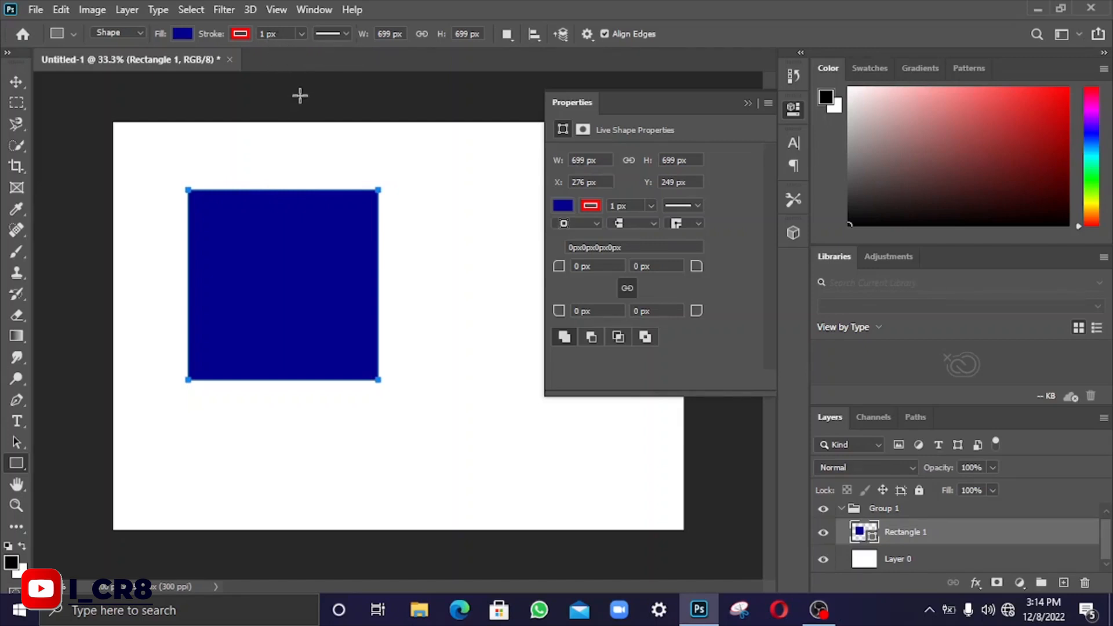
# Increase the square's stroke width to about 12.87 px.
pyautogui.click(301, 36)
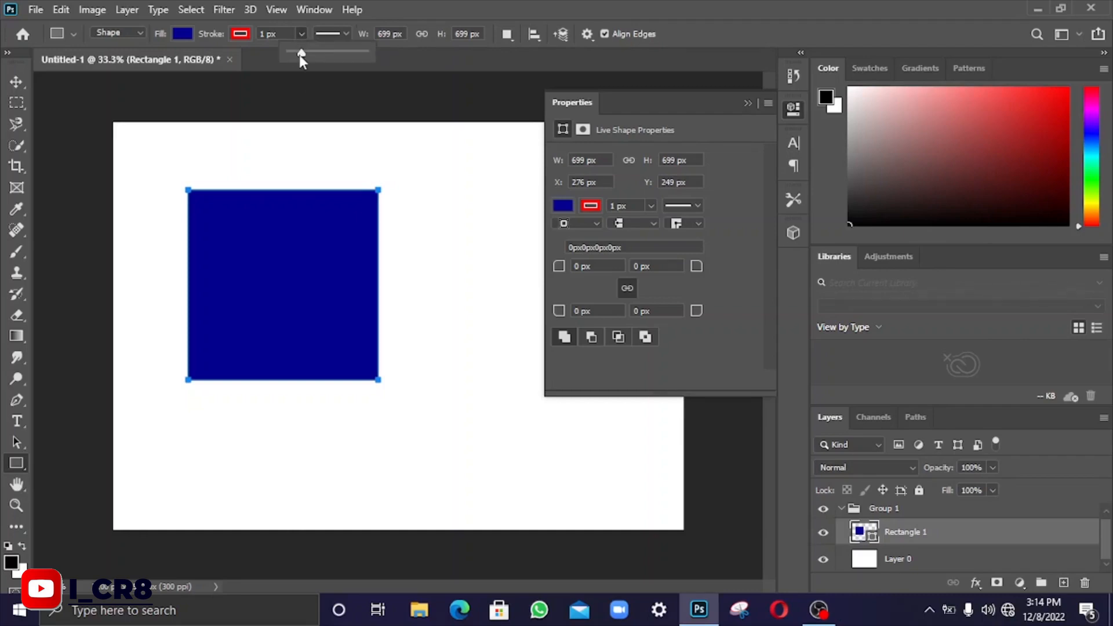
pyautogui.moveTo(301, 54); pyautogui.dragTo(305, 54)
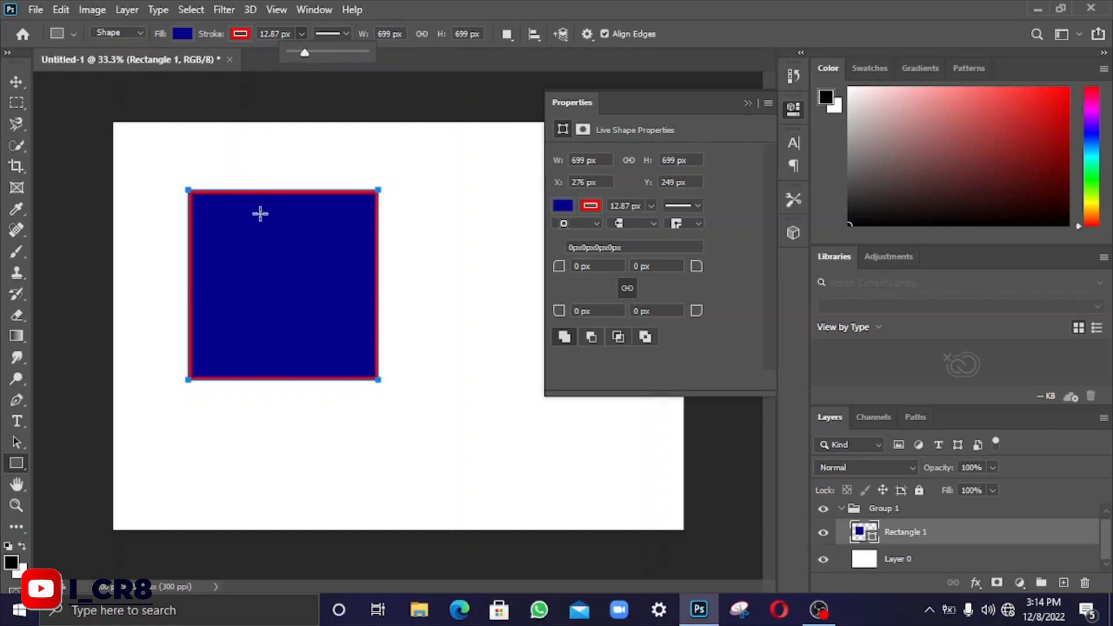
pyautogui.click(407, 3)
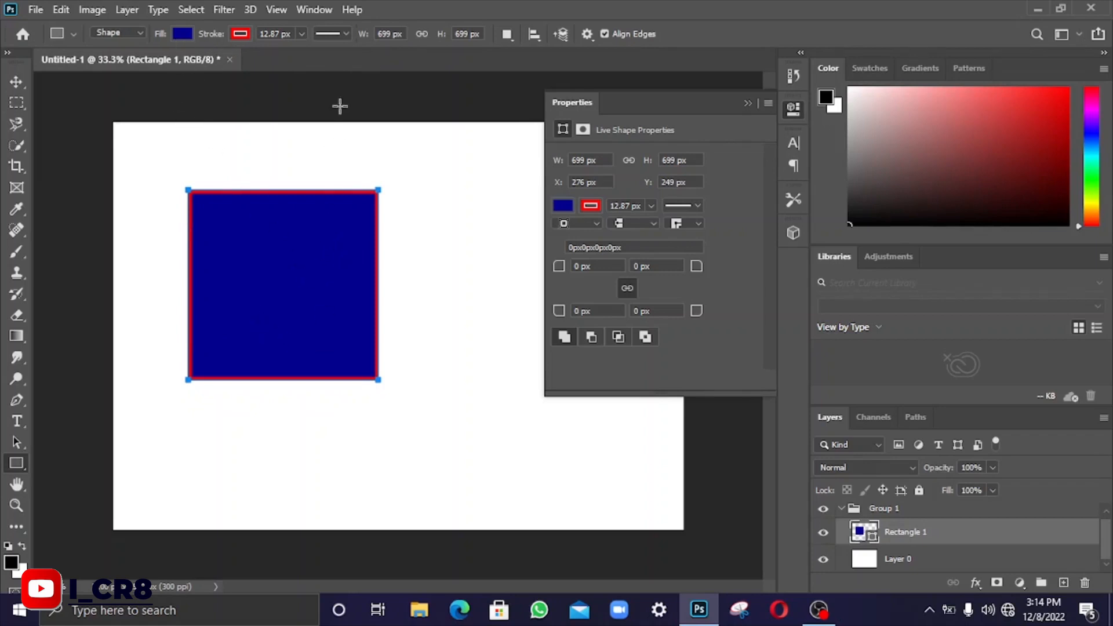
# Try the dashed and dotted line styles on the square's stroke and return it to the solid line.
pyautogui.click(331, 34)
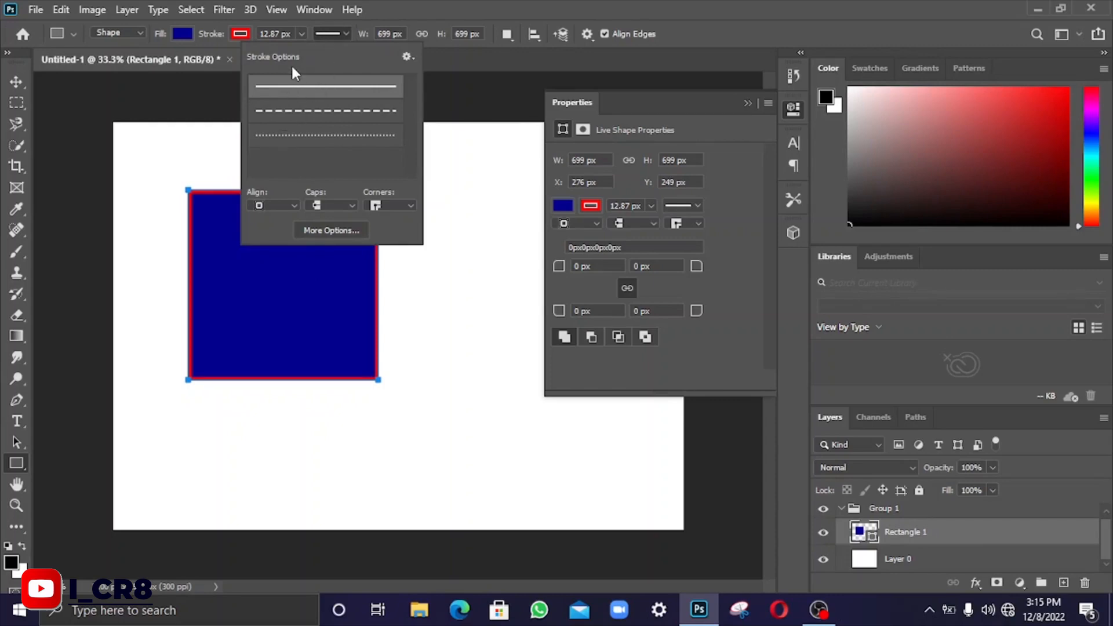
pyautogui.click(302, 111)
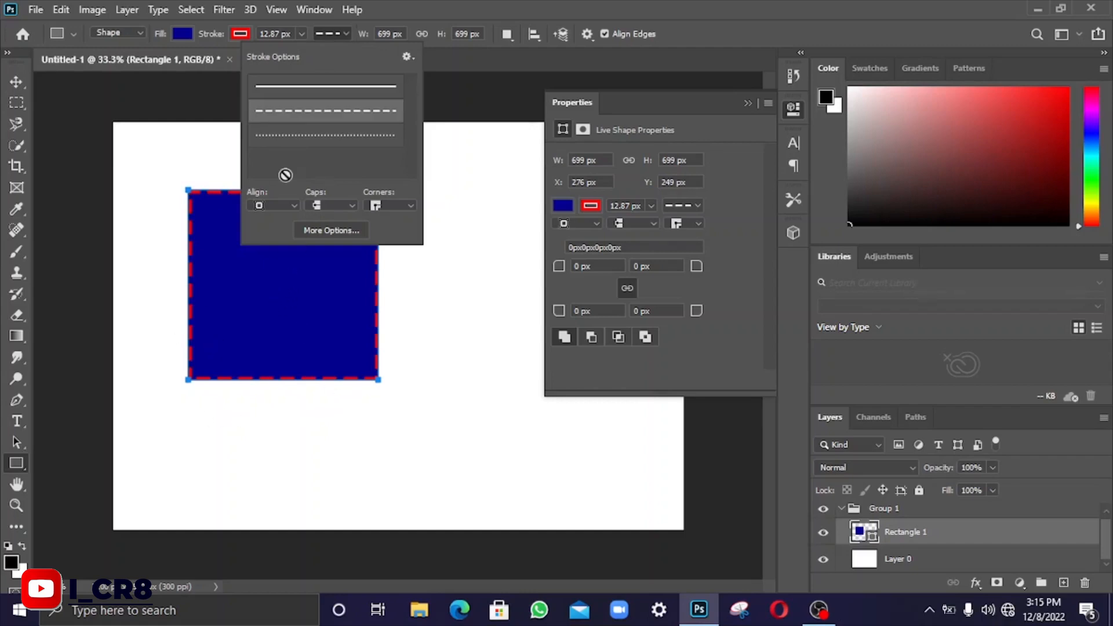
pyautogui.click(306, 139)
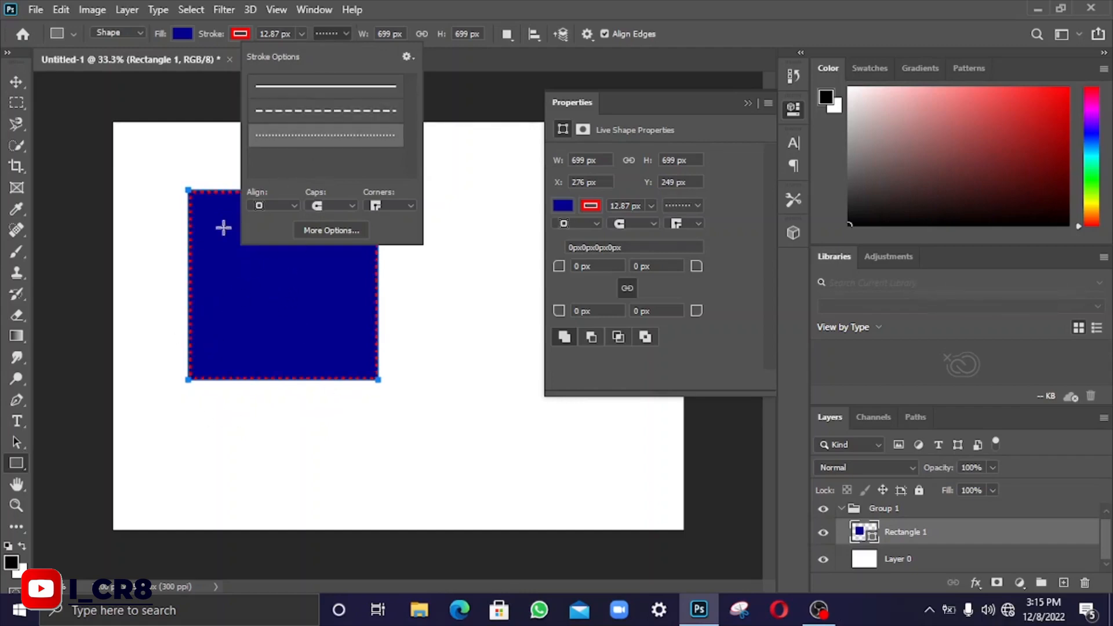
pyautogui.click(311, 87)
pyautogui.click(311, 87)
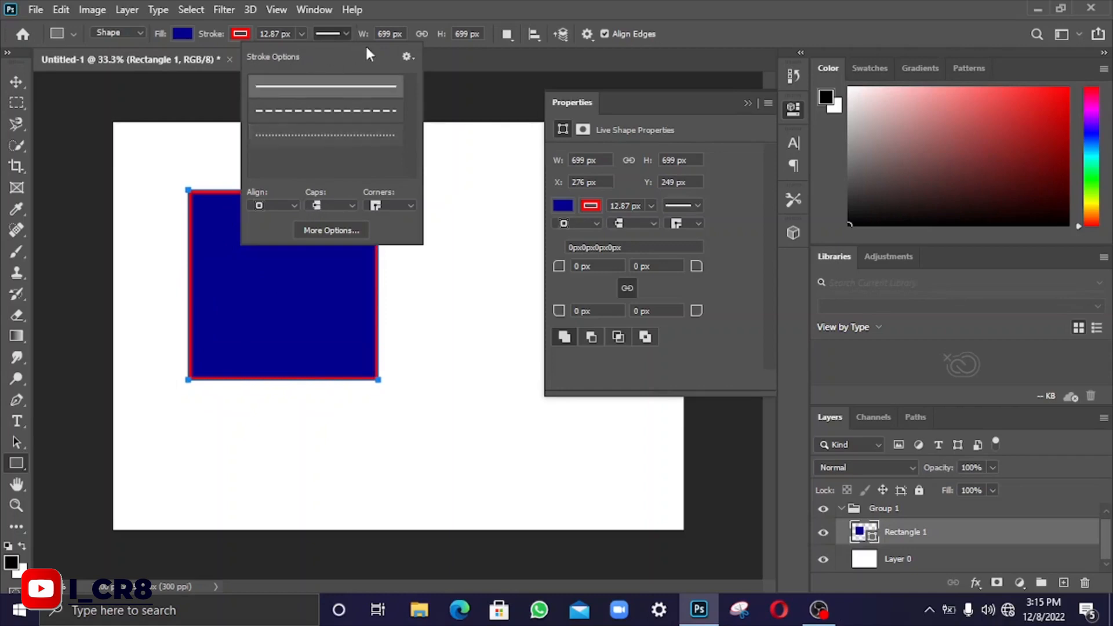
pyautogui.click(380, 9)
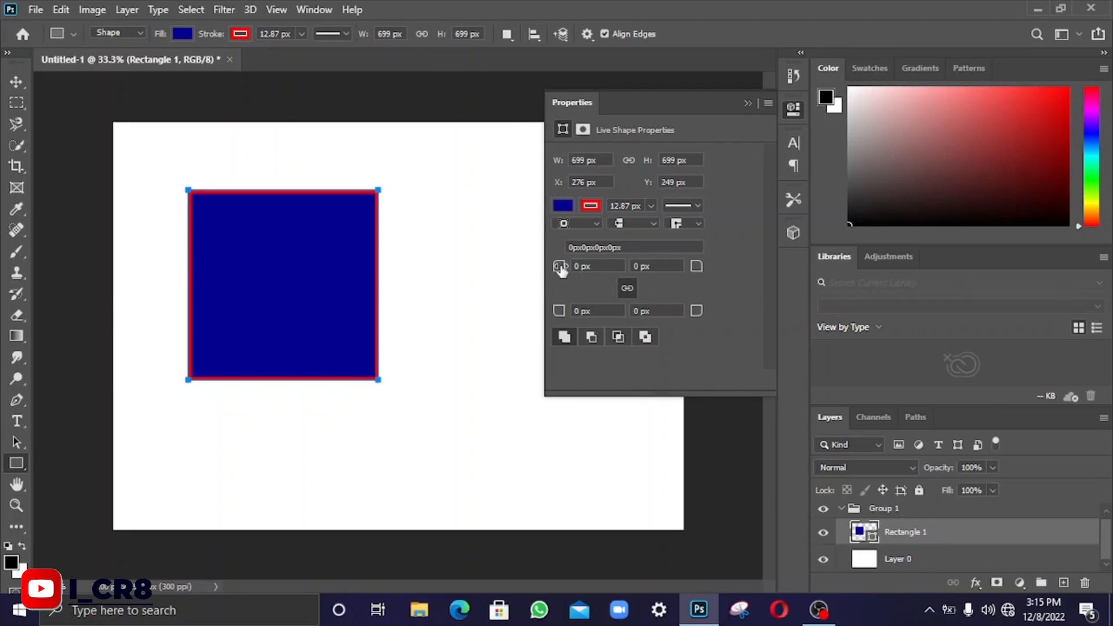
# Try rounding all four corners of the square together to about 47 px and reset them to 0 px.
pyautogui.moveTo(561, 269); pyautogui.dragTo(601, 274)
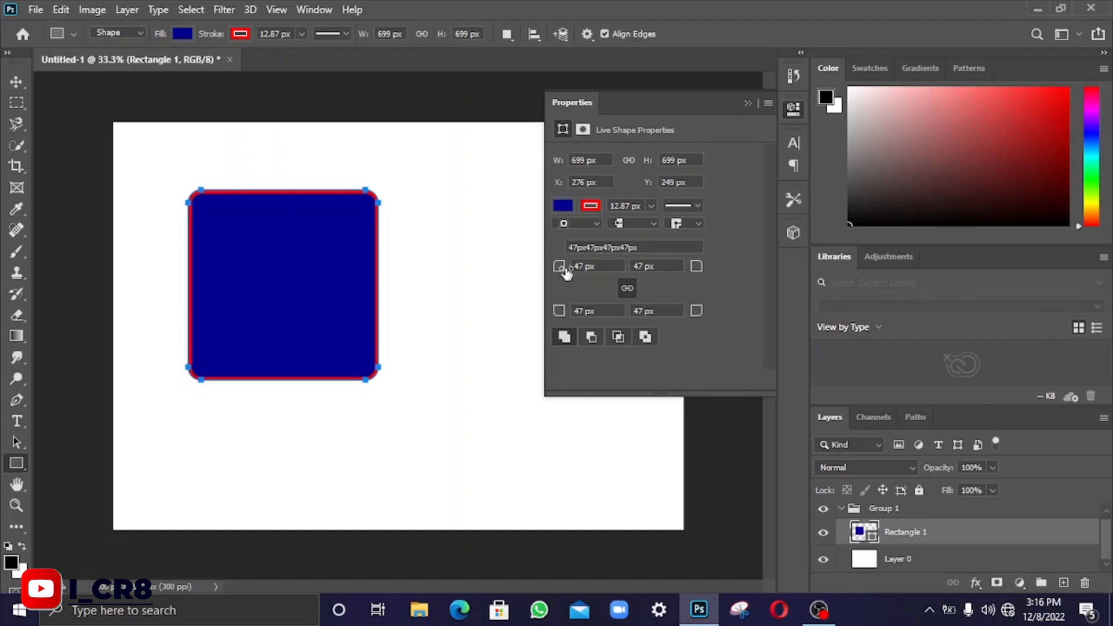
pyautogui.moveTo(567, 272); pyautogui.dragTo(489, 276)
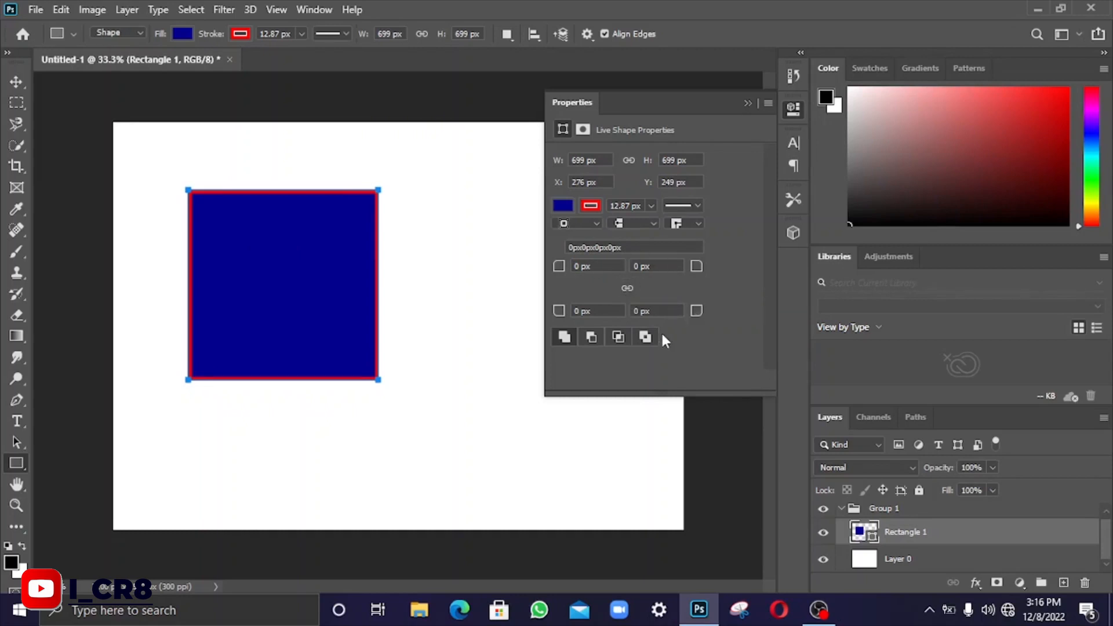
# With the corner radii unlinked, round the square's top-left corner to about 195 px and its bottom-right corner to about 215 px.
pyautogui.moveTo(557, 274); pyautogui.dragTo(586, 261)
pyautogui.moveTo(560, 269); pyautogui.dragTo(696, 273)
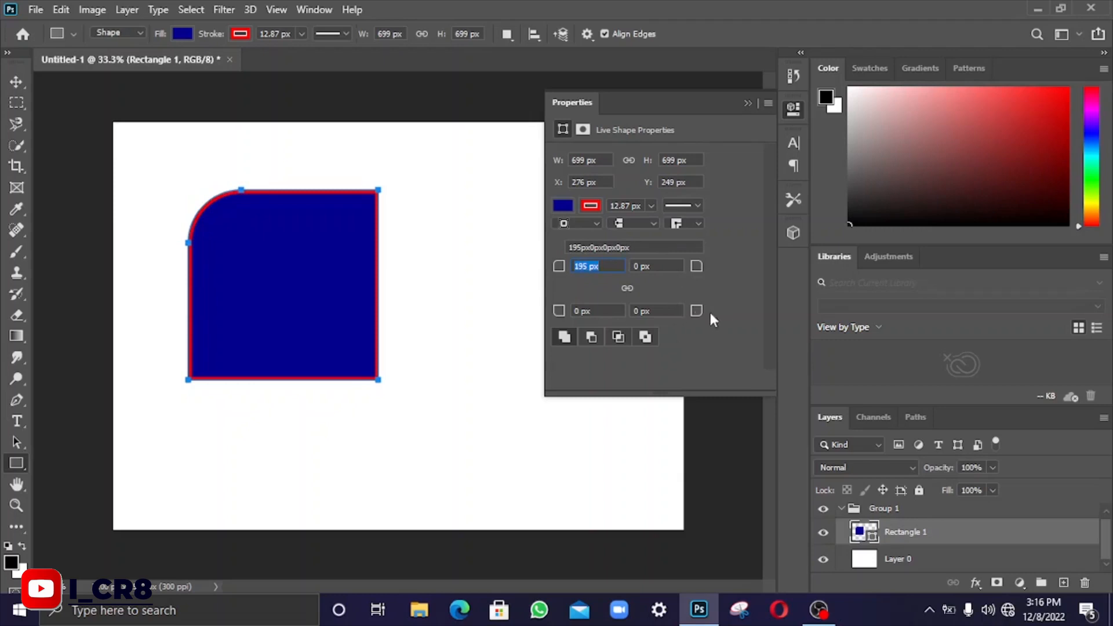
pyautogui.moveTo(696, 310); pyautogui.dragTo(872, 340)
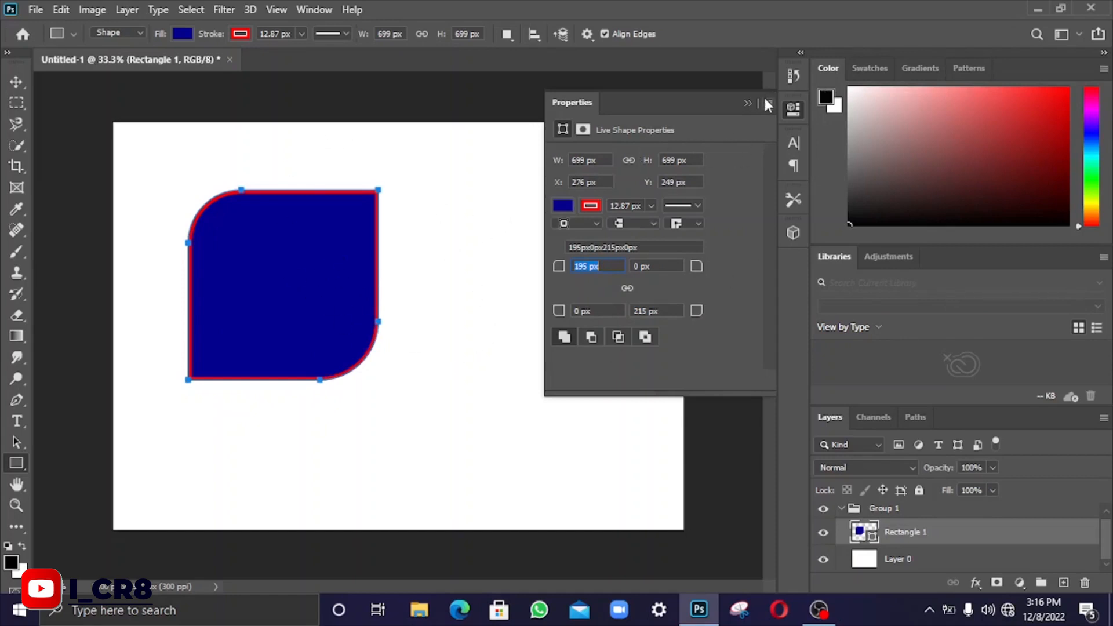
pyautogui.click(745, 103)
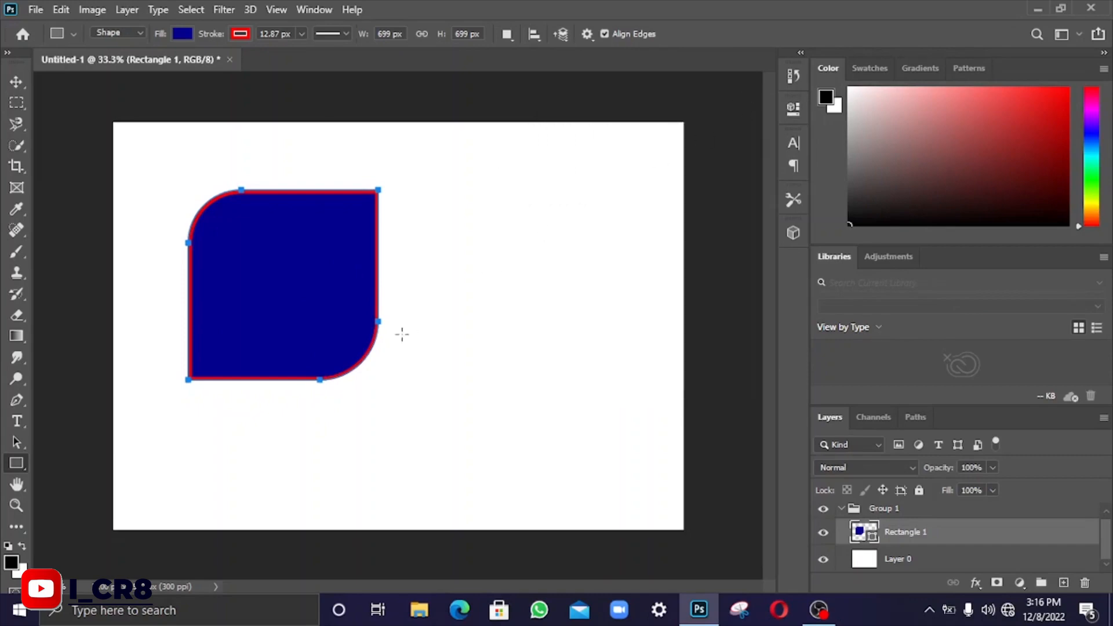
# Draw a rounded rectangle about 771 by 624 px with 10 px corners to the right of the blue shape.
pyautogui.rightClick(16, 461)
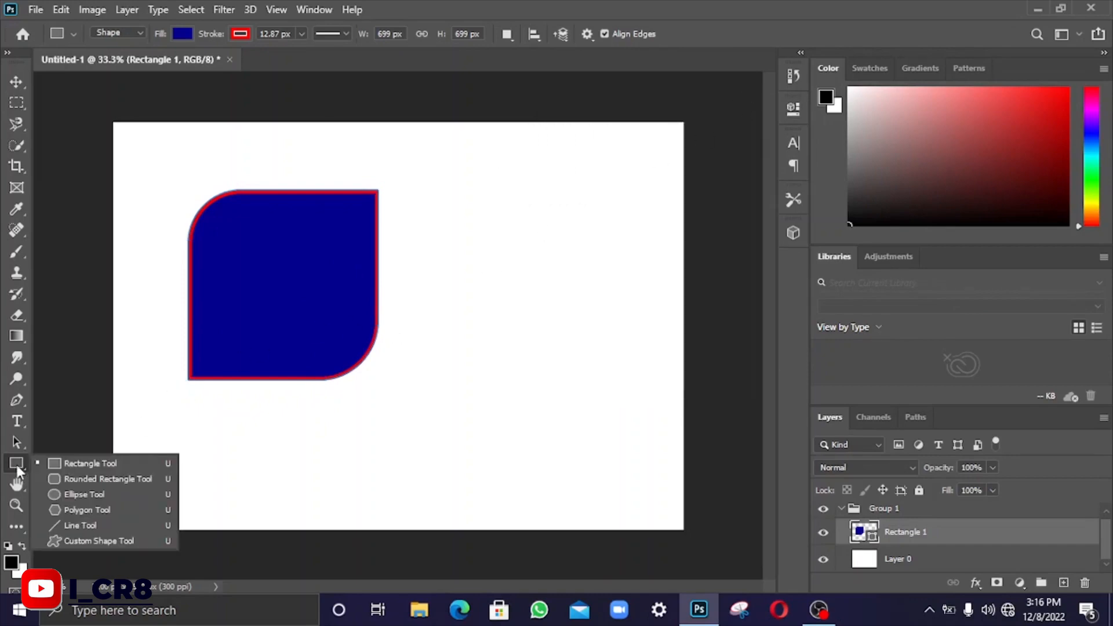
pyautogui.click(68, 482)
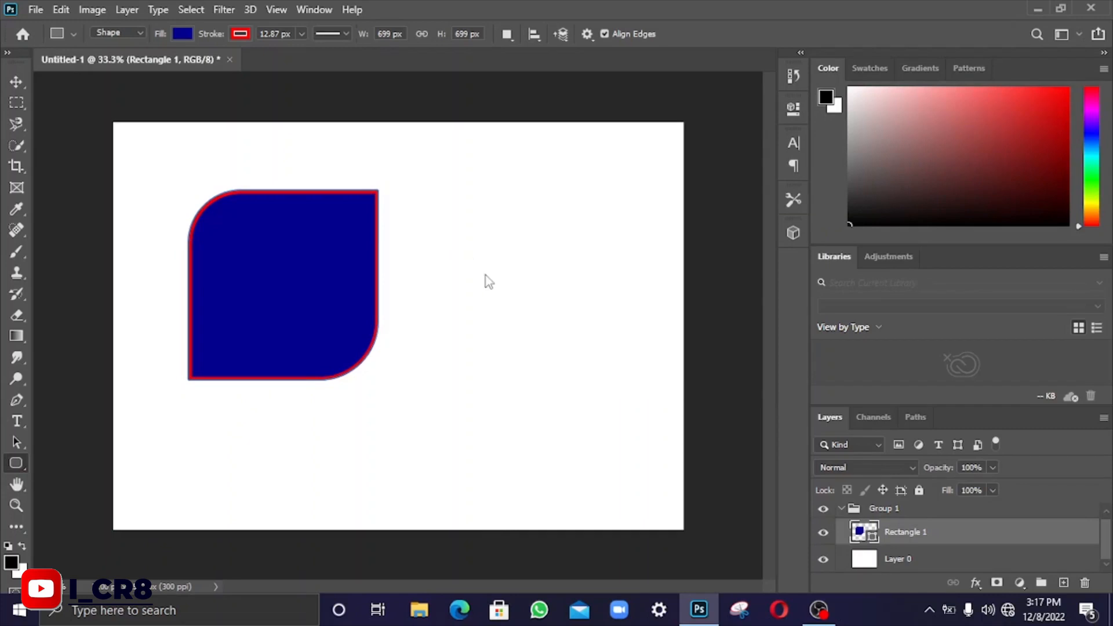
pyautogui.moveTo(442, 236); pyautogui.dragTo(651, 405)
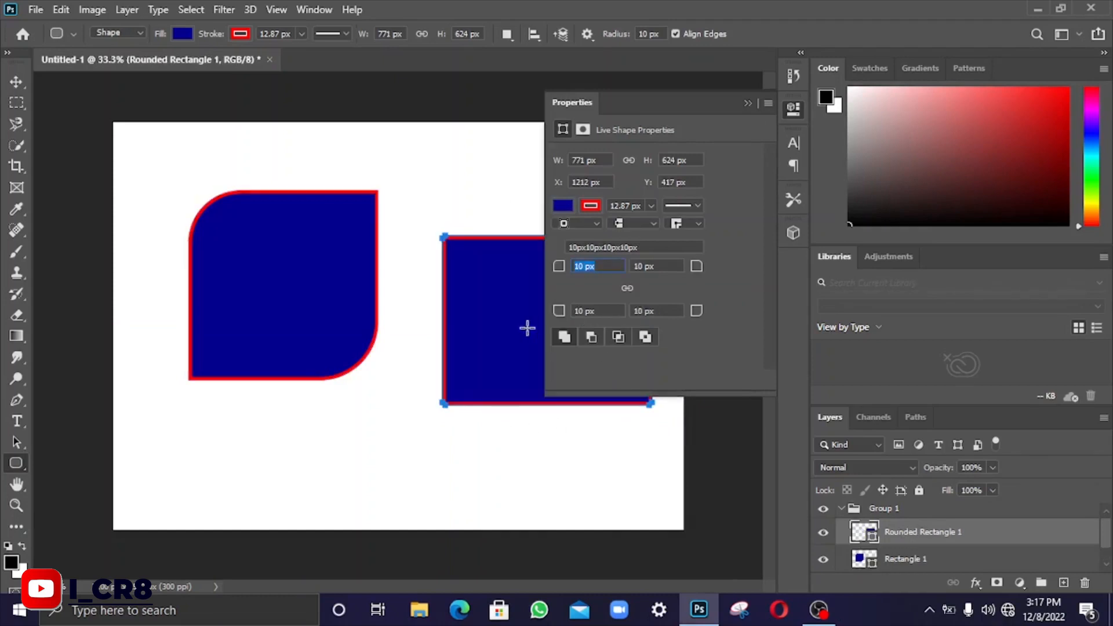
pyautogui.click(746, 102)
# Change the rounded rectangle's fill to a dark red from the recently used colours.
pyautogui.click(179, 36)
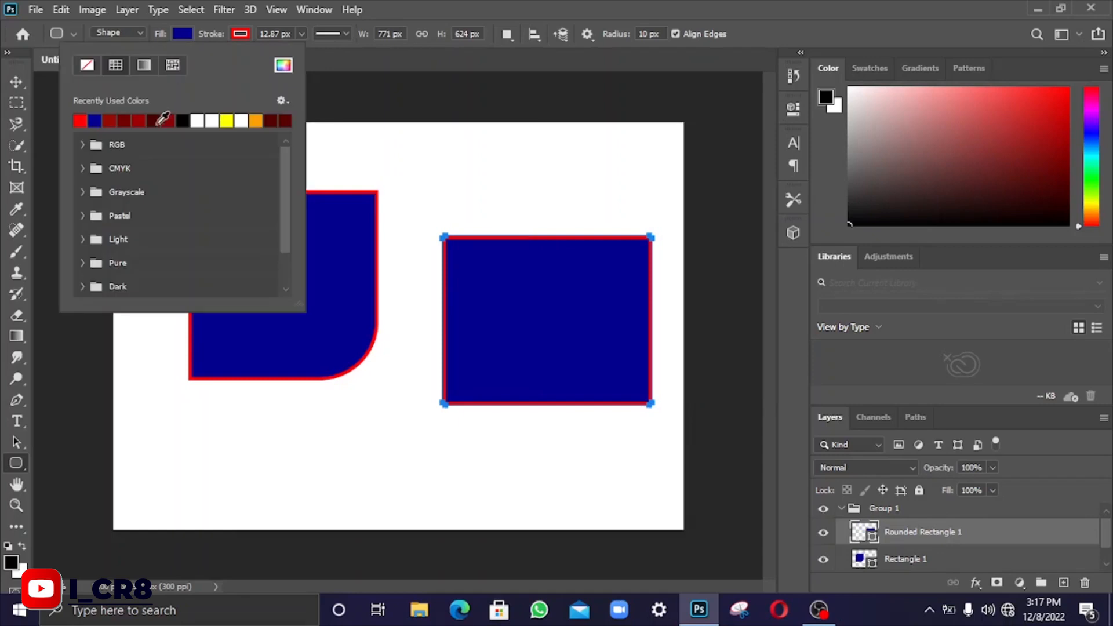
pyautogui.click(138, 120)
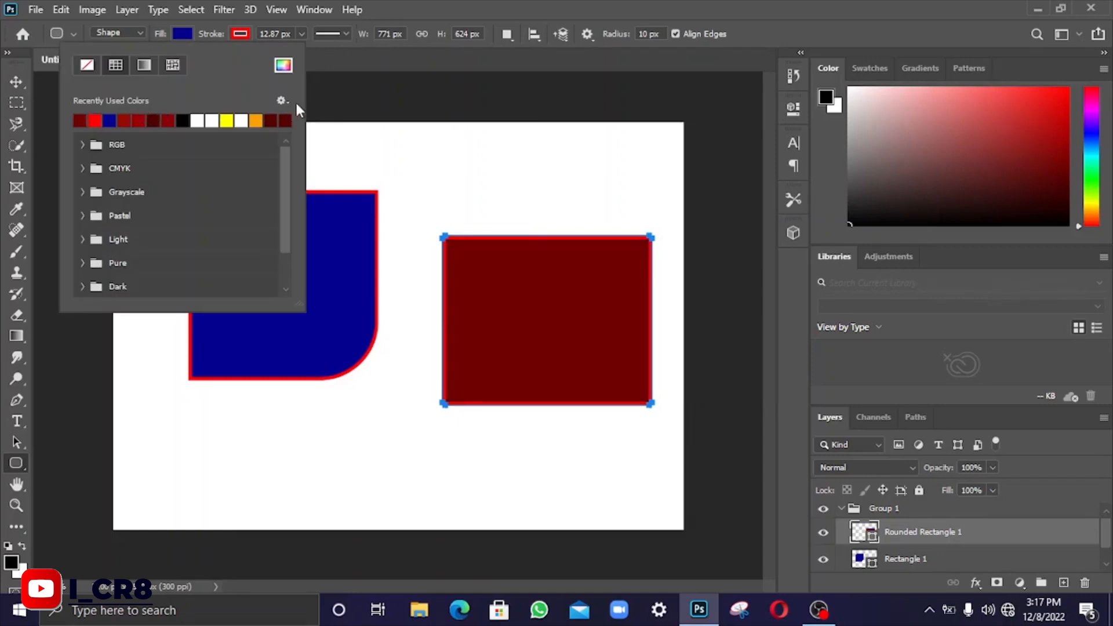
# Change the dark red rectangle's stroke to yellow from the recently used colours.
pyautogui.click(237, 34)
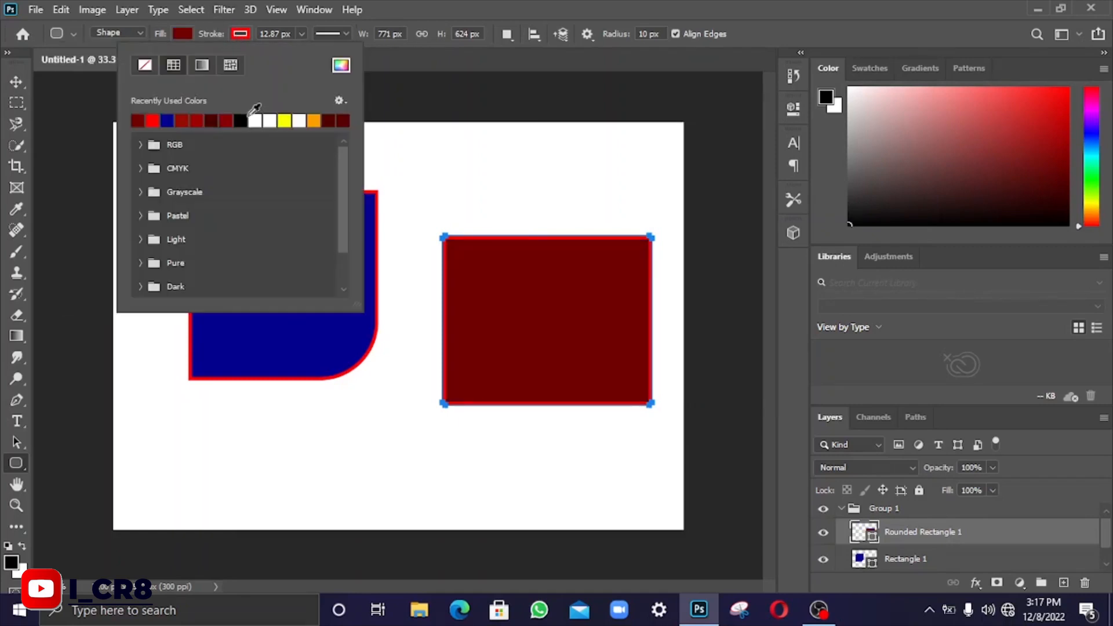
pyautogui.click(288, 121)
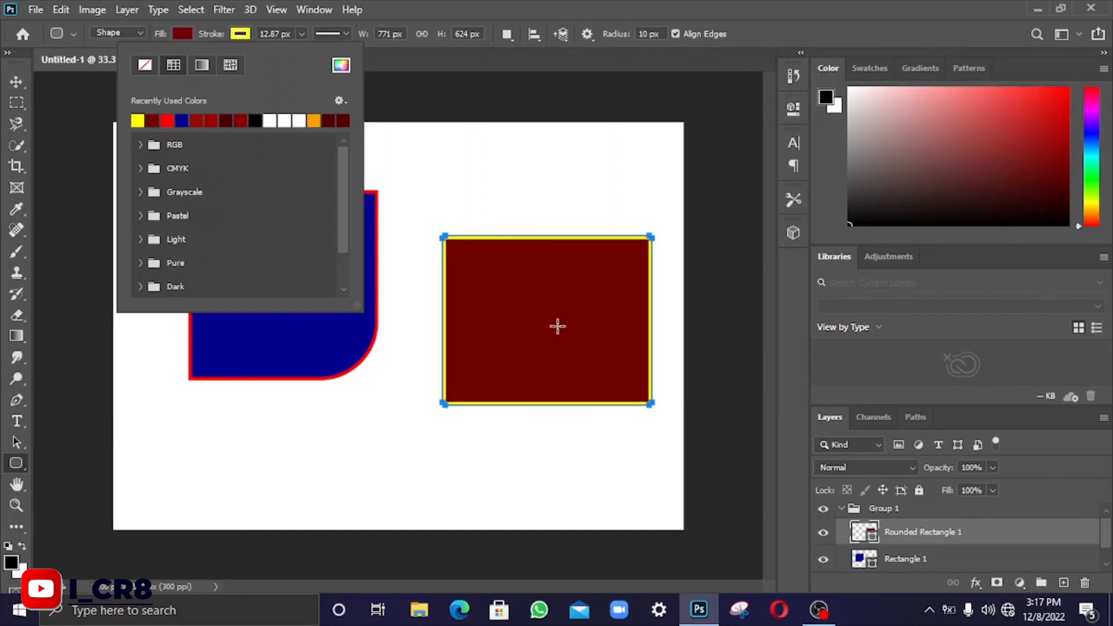
pyautogui.click(435, 4)
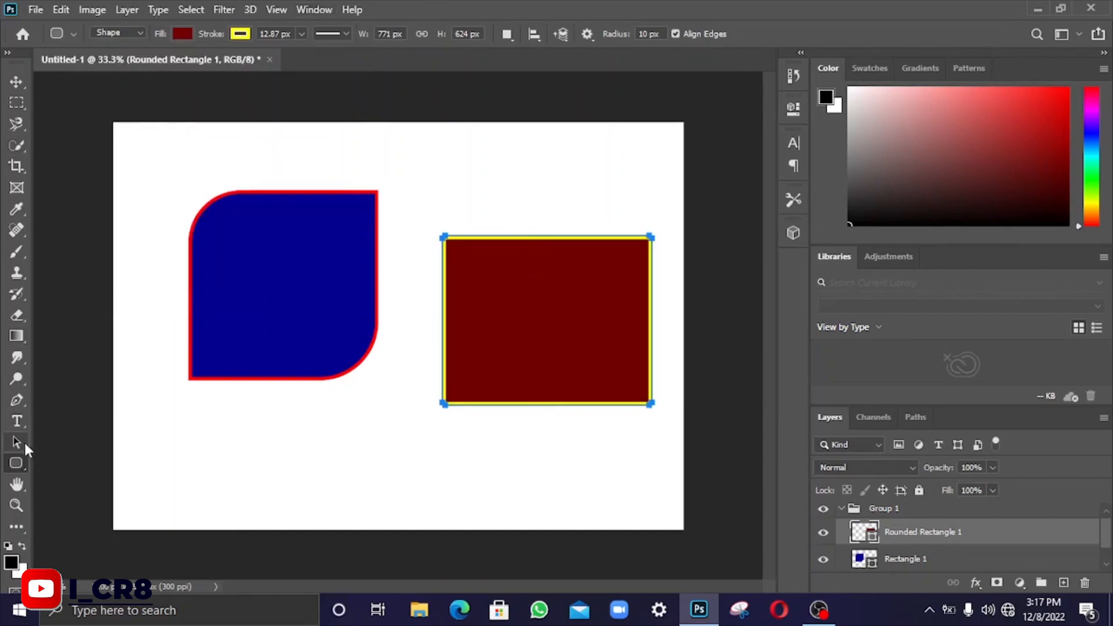
# With the Ellipse tool, draw an ellipse about 903 by 417 px below the blue shape and a circle about 318 px above the red rectangle.
pyautogui.rightClick(17, 470)
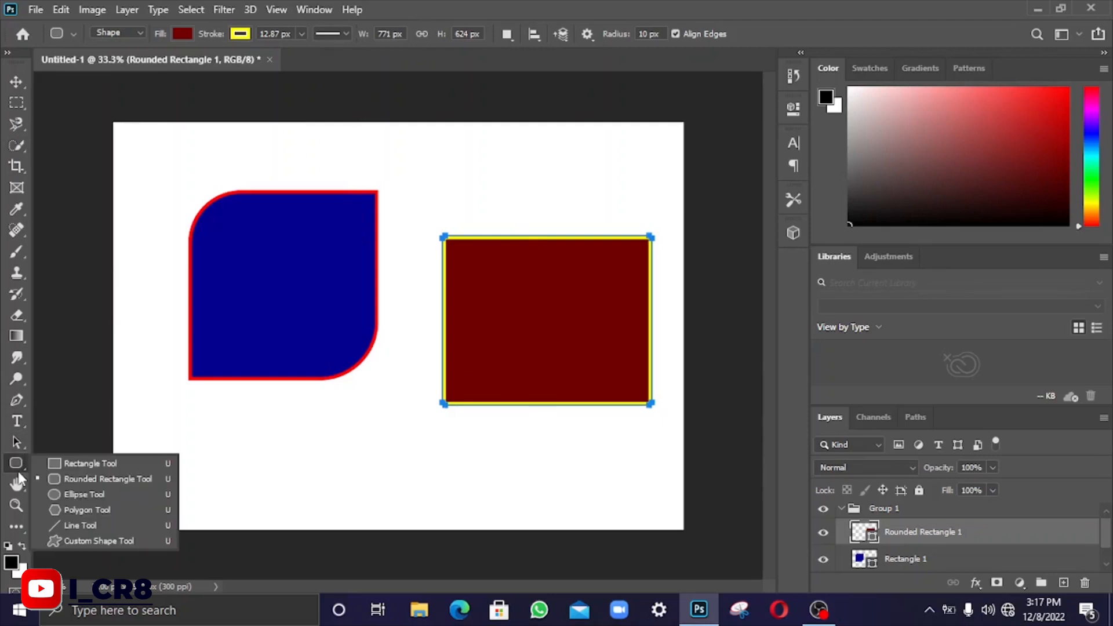
pyautogui.click(79, 496)
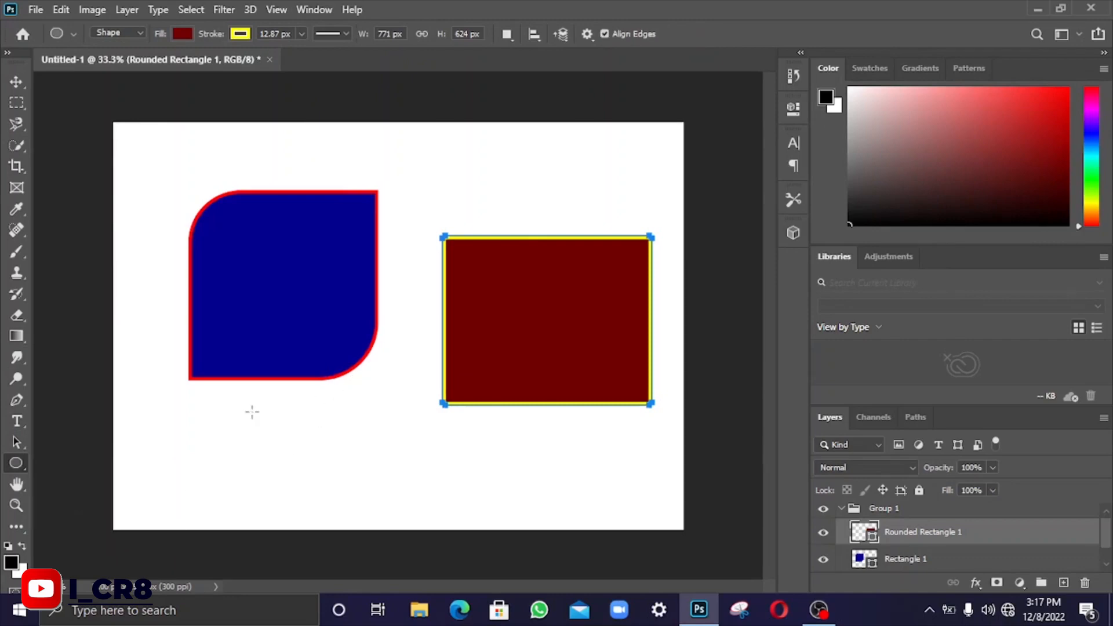
pyautogui.moveTo(243, 405); pyautogui.dragTo(488, 518)
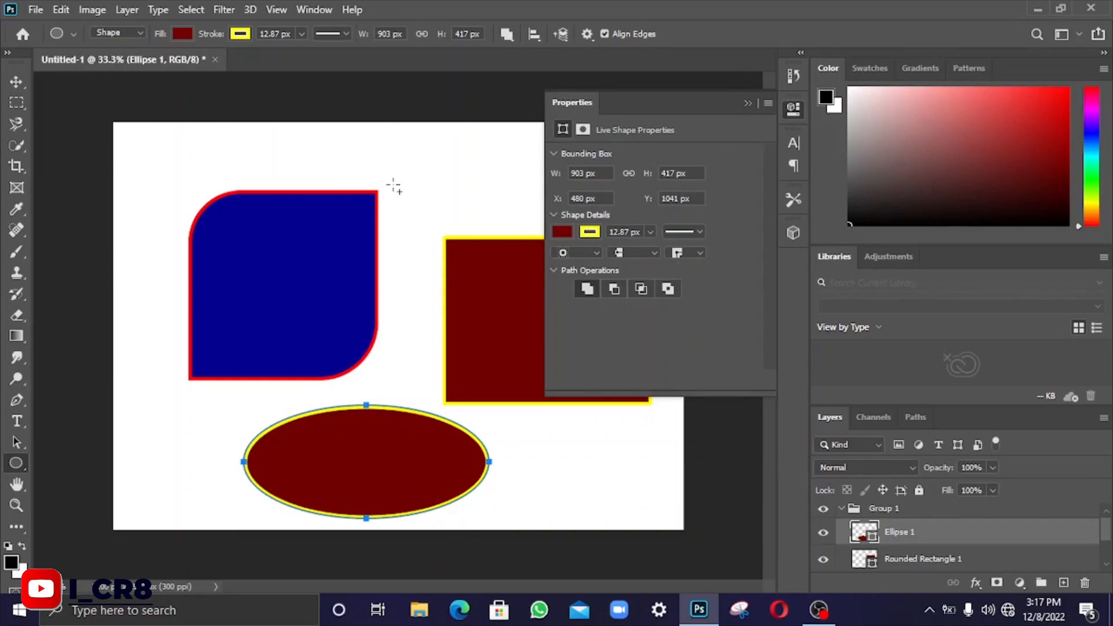
pyautogui.moveTo(394, 143); pyautogui.dragTo(541, 231)
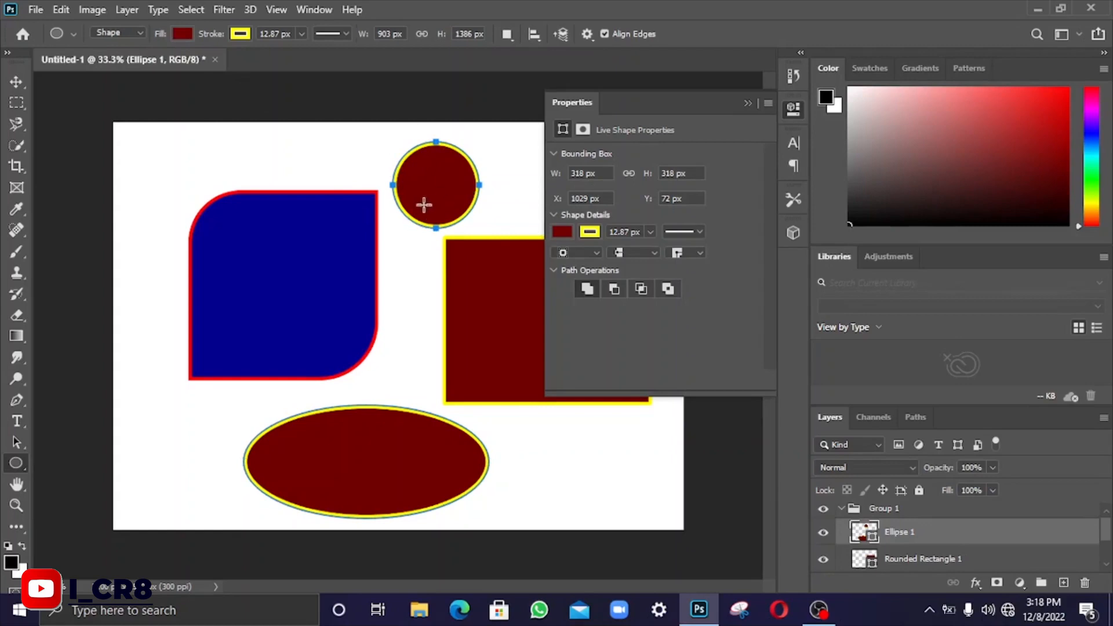
# Set the ellipse and circle's fill to orange and their stroke to black, and collapse the shape properties.
pyautogui.click(182, 33)
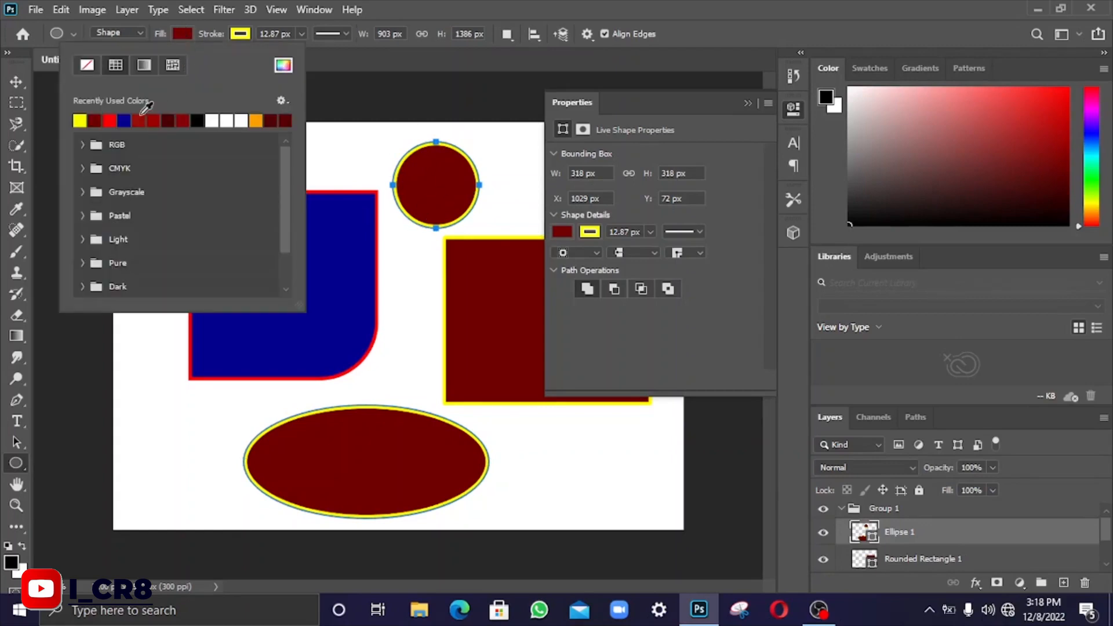
pyautogui.click(256, 120)
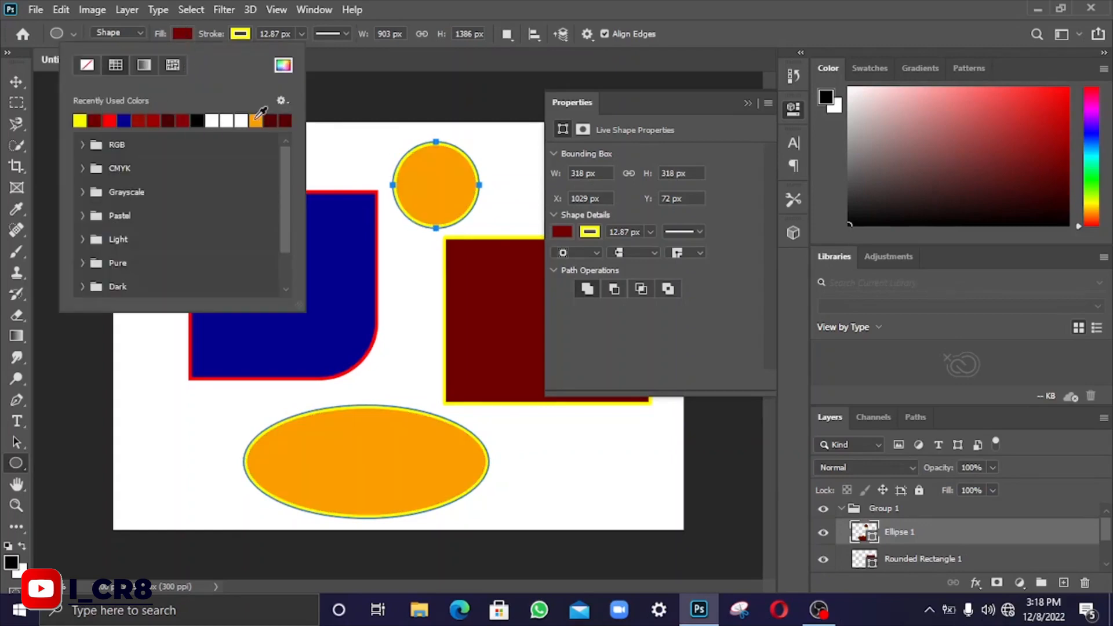
pyautogui.click(244, 34)
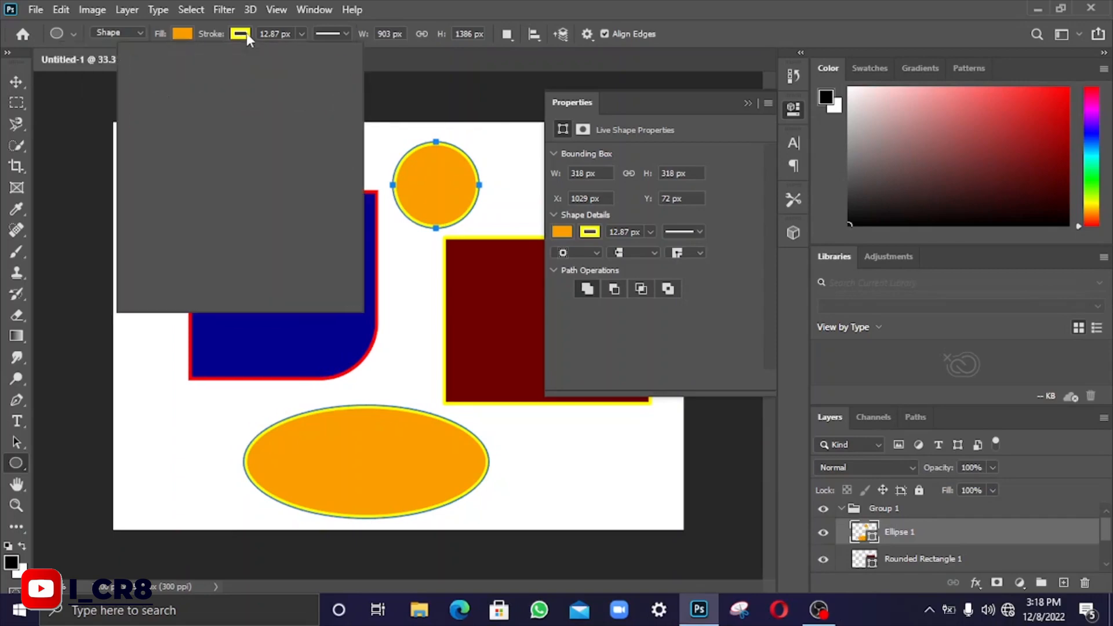
pyautogui.click(314, 120)
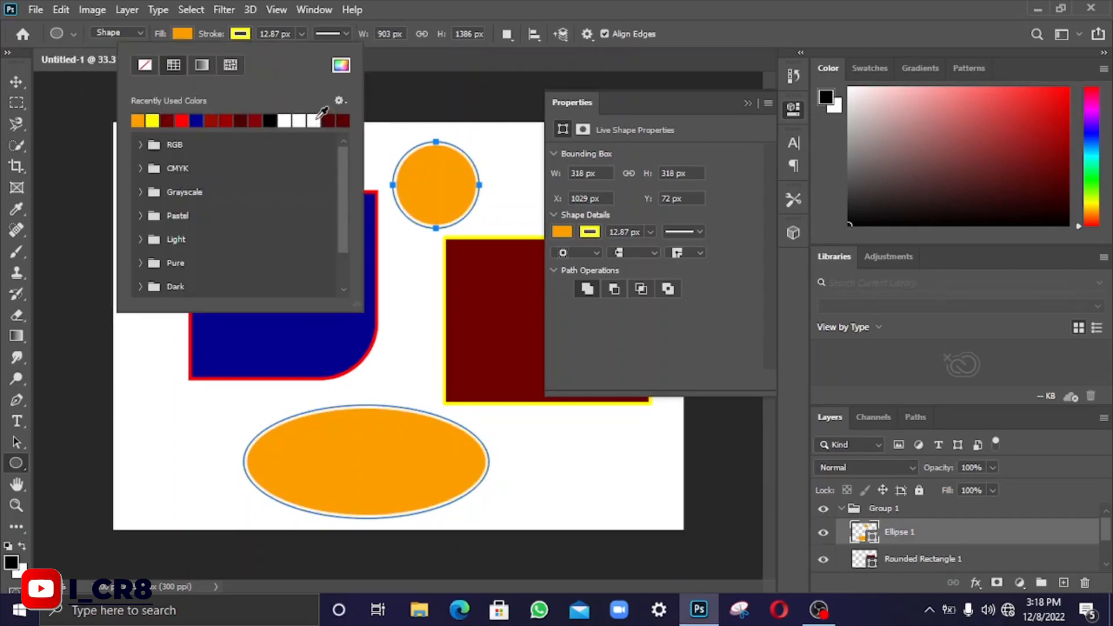
pyautogui.click(284, 120)
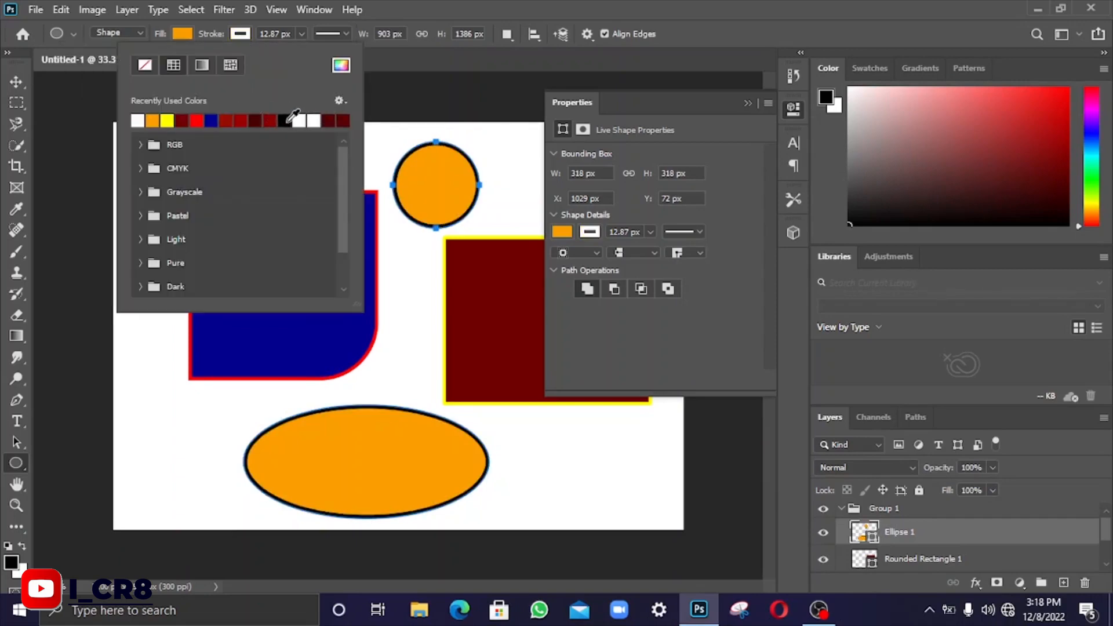
pyautogui.click(382, 70)
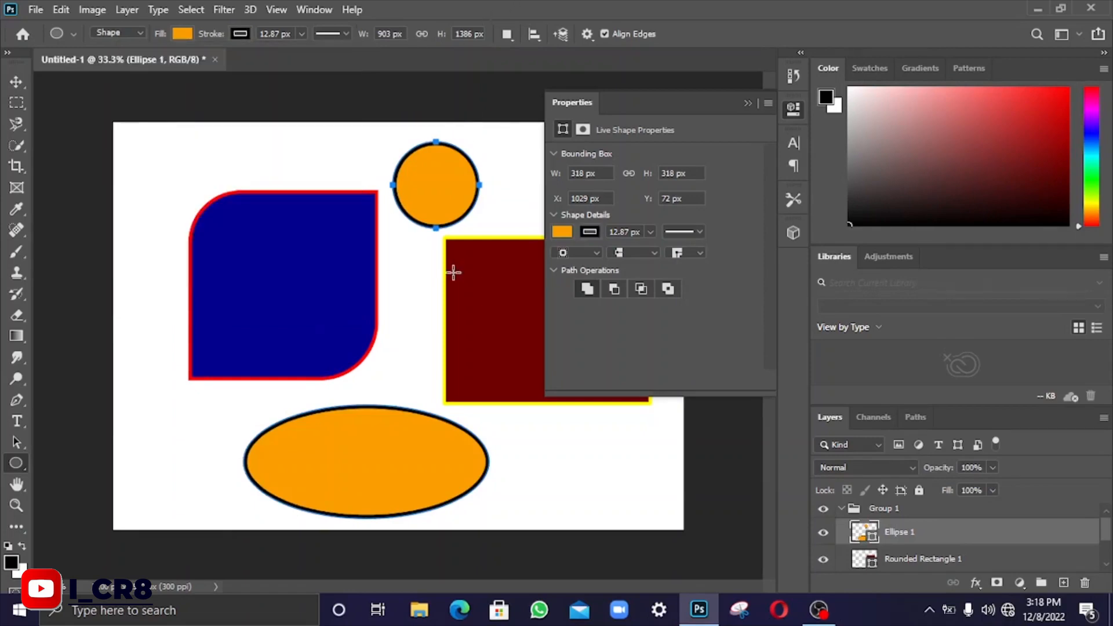
pyautogui.click(750, 100)
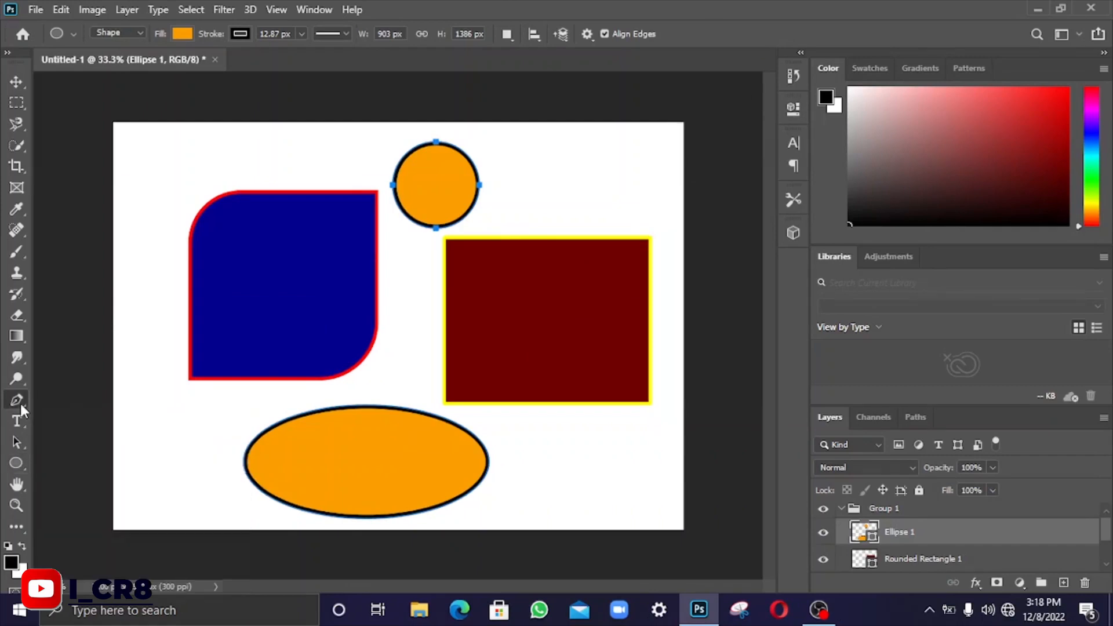
# With the Pen tool in Path mode, draw a wavy curve across the cleared canvas from its left side to its right side.
pyautogui.click(18, 400)
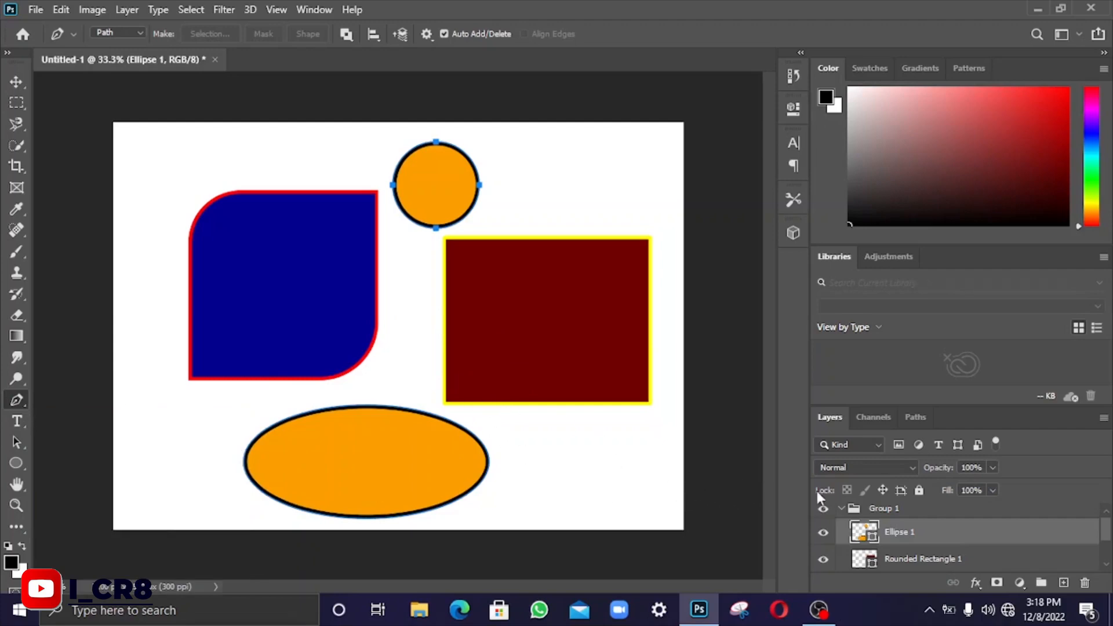
pyautogui.click(603, 457)
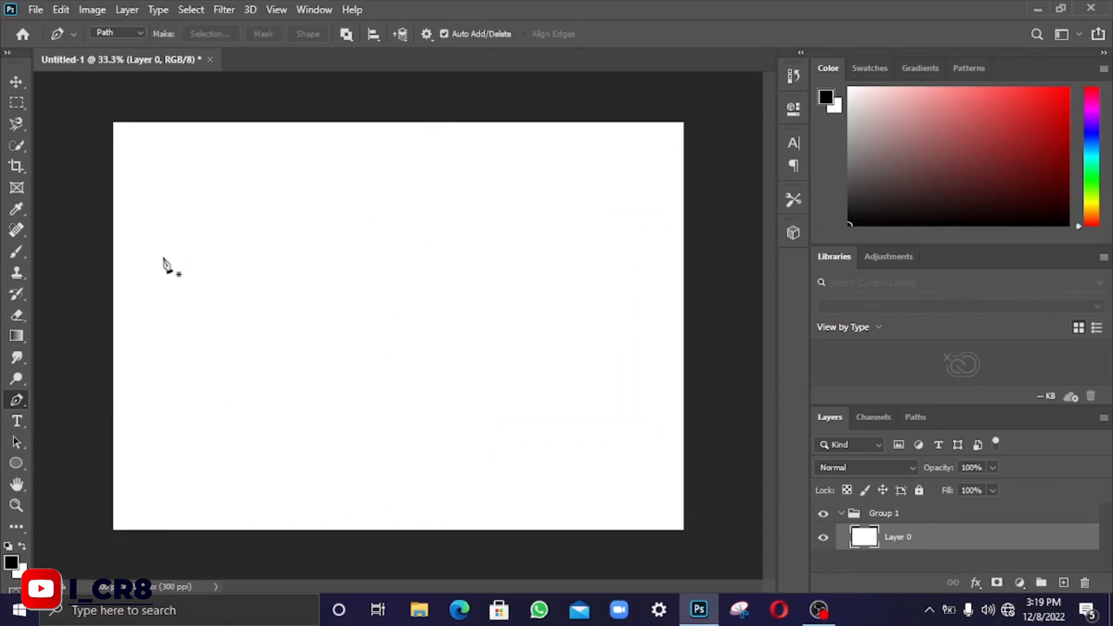
pyautogui.click(140, 357)
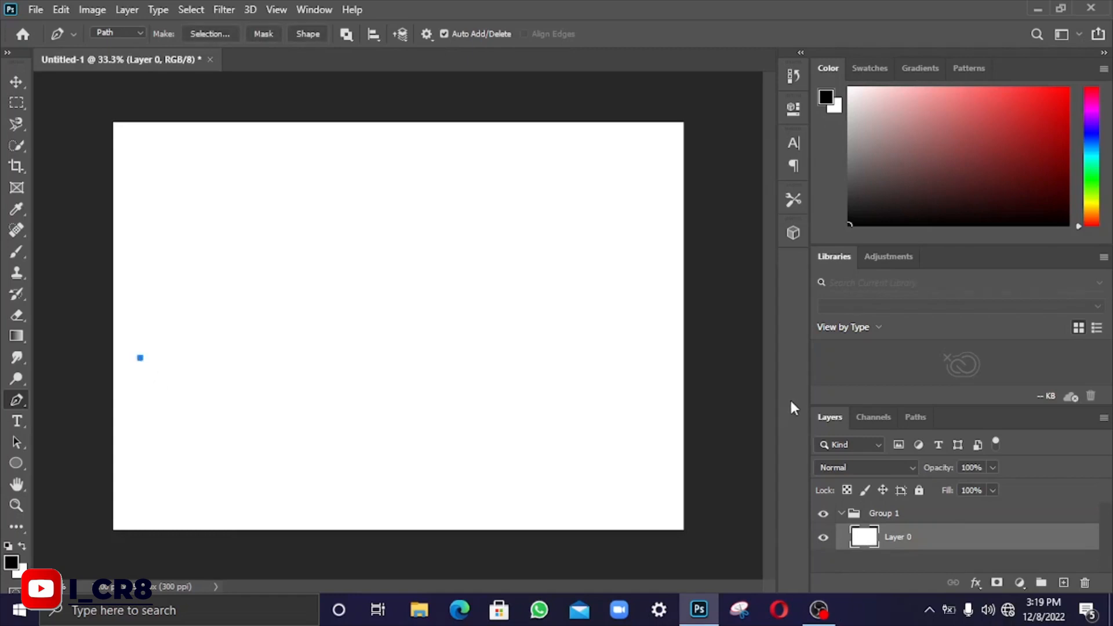
pyautogui.click(505, 367)
pyautogui.moveTo(518, 397); pyautogui.dragTo(647, 477)
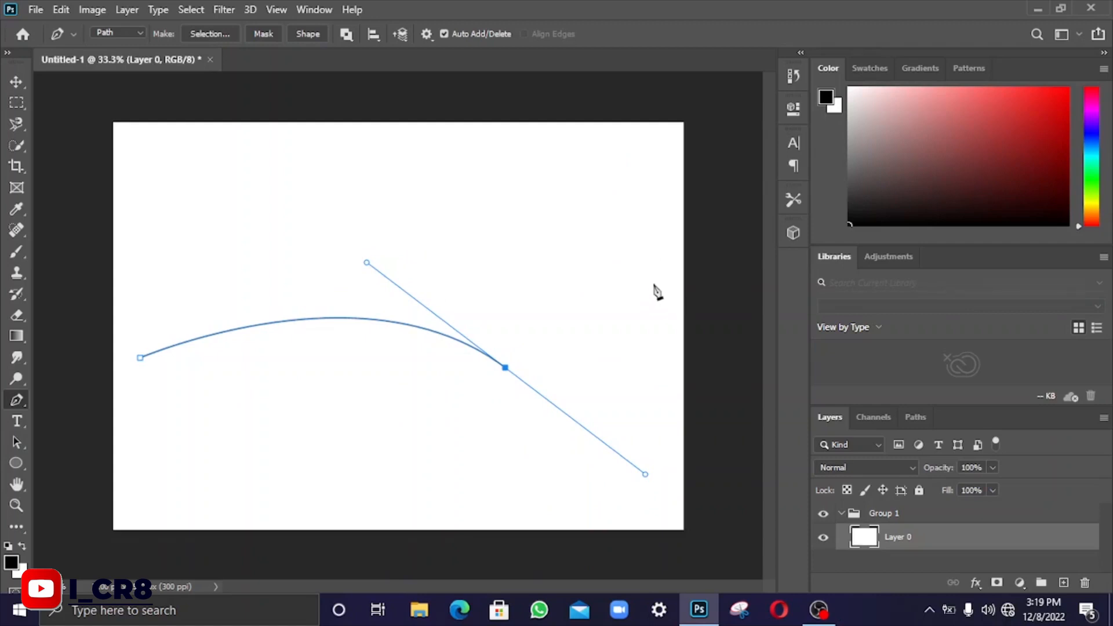
pyautogui.moveTo(654, 284); pyautogui.dragTo(554, 224)
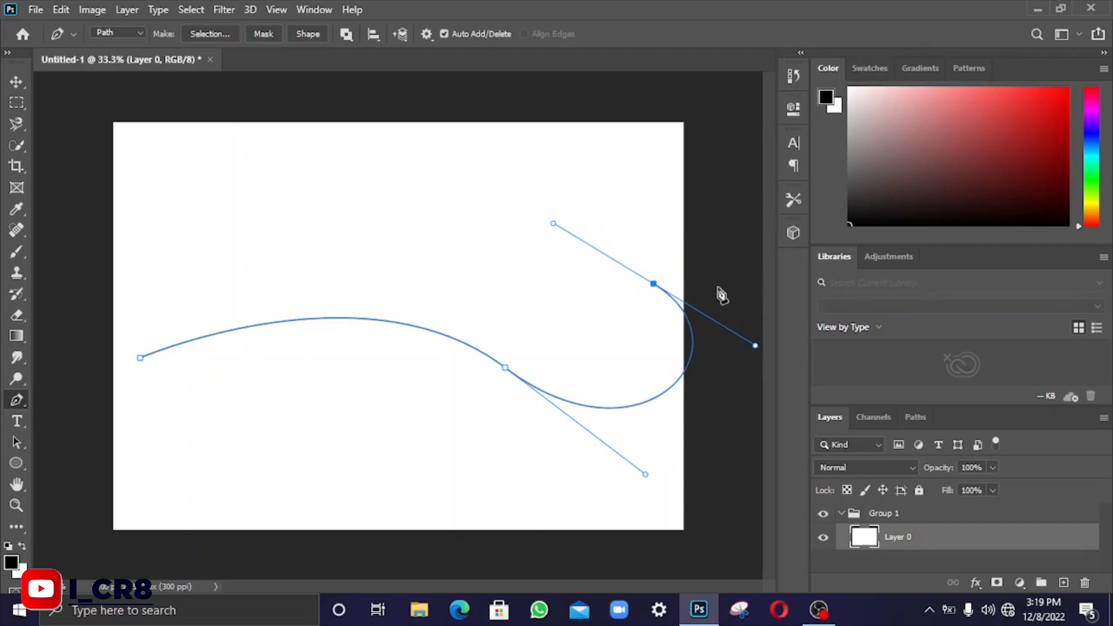
# Continue the path with corner points outside the canvas's right, lower and left edges, and close it at its starting point.
pyautogui.click(718, 287)
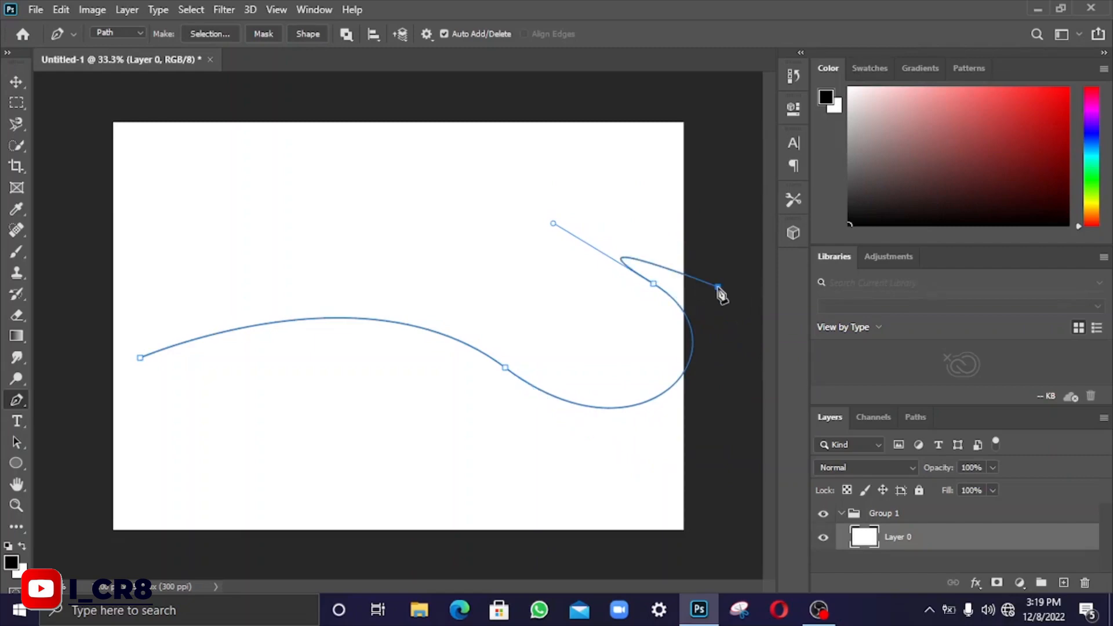
pyautogui.click(736, 543)
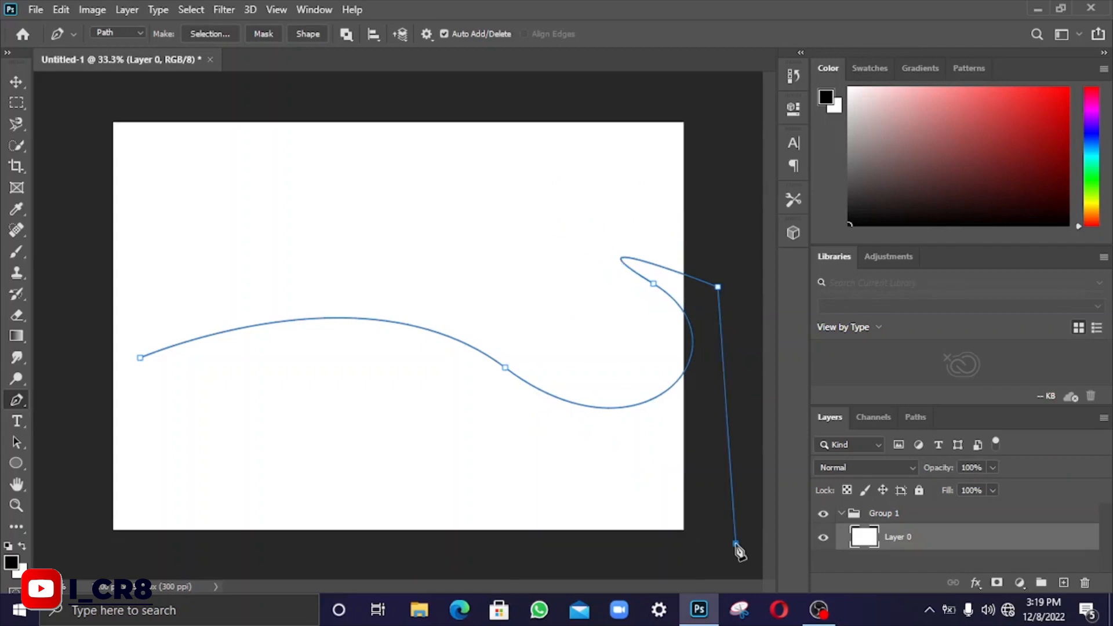
pyautogui.click(90, 548)
pyautogui.click(95, 360)
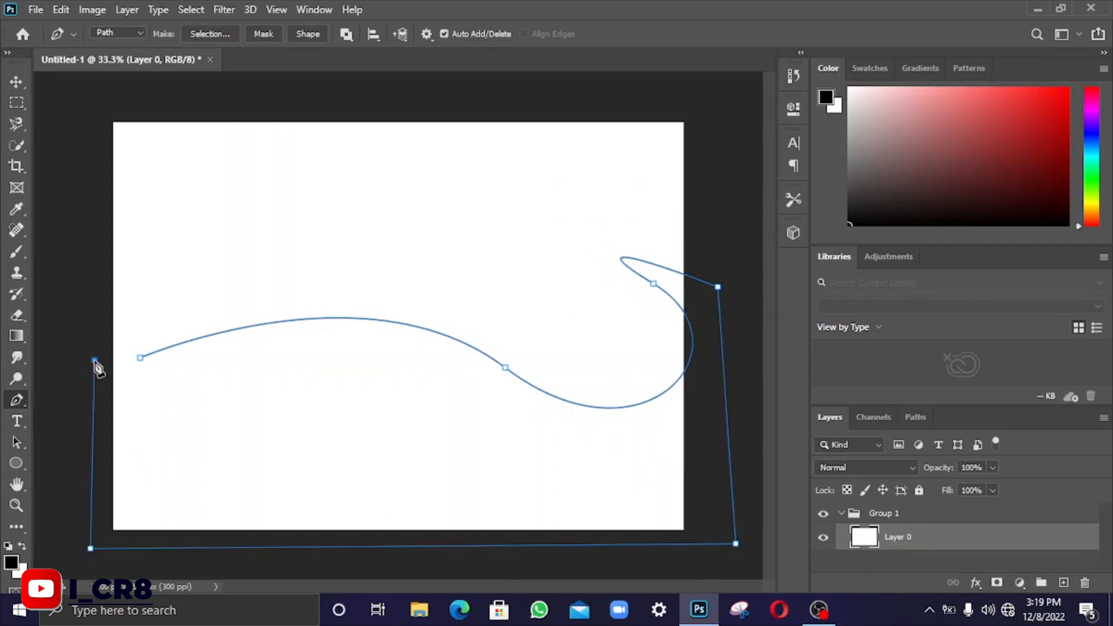
pyautogui.click(140, 359)
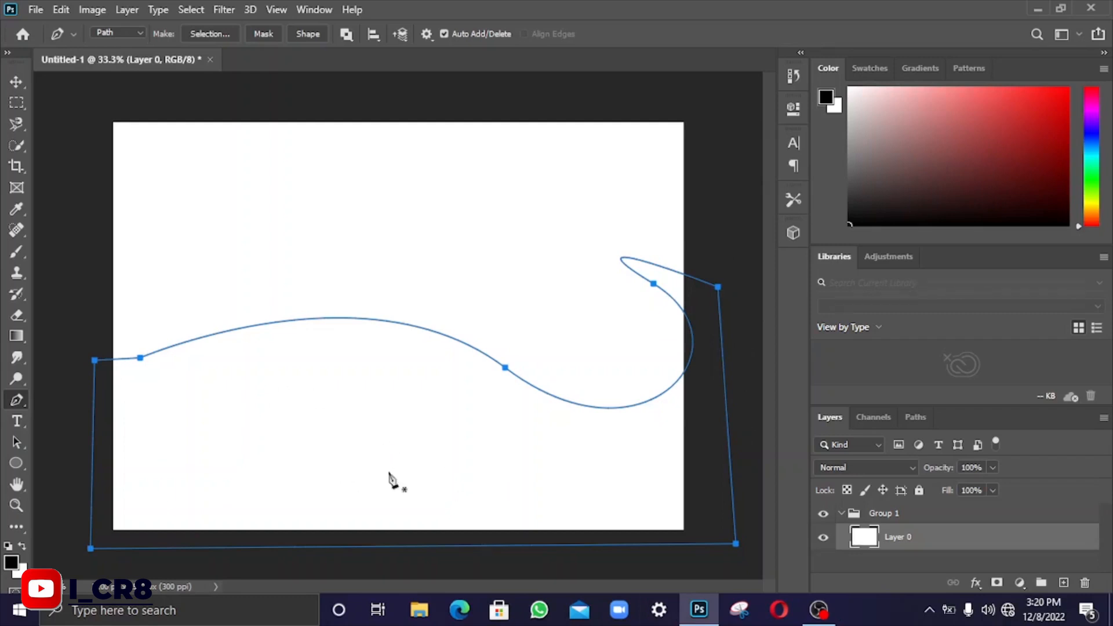
# Fill the closed path with the purple colour 7a0290 at 100% opacity in Normal mode.
pyautogui.rightClick(364, 374)
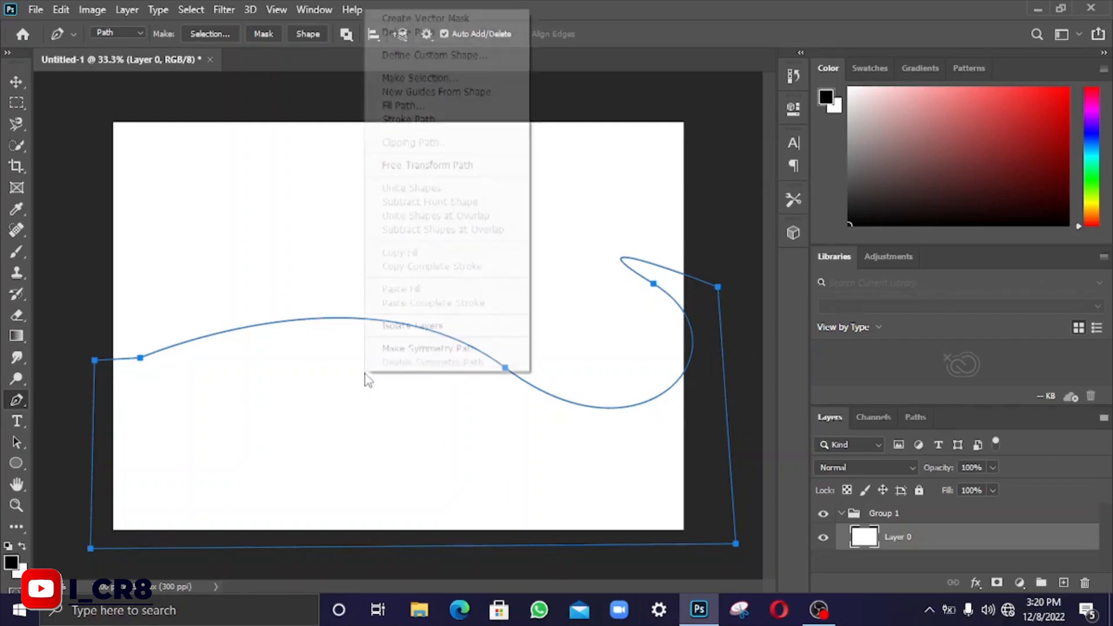
pyautogui.click(409, 106)
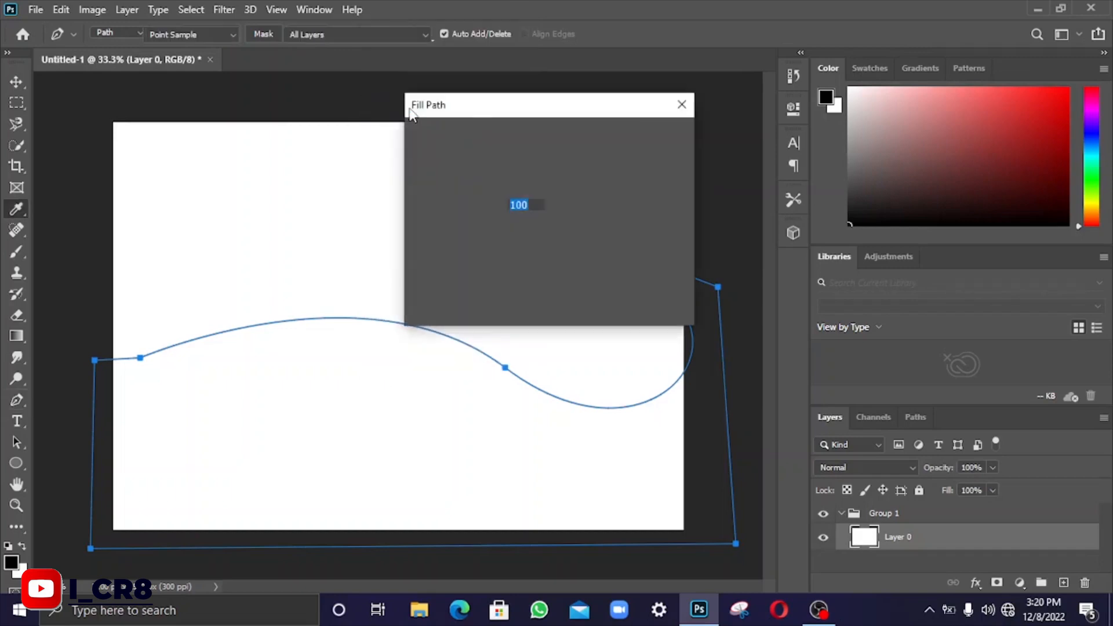
pyautogui.click(562, 138)
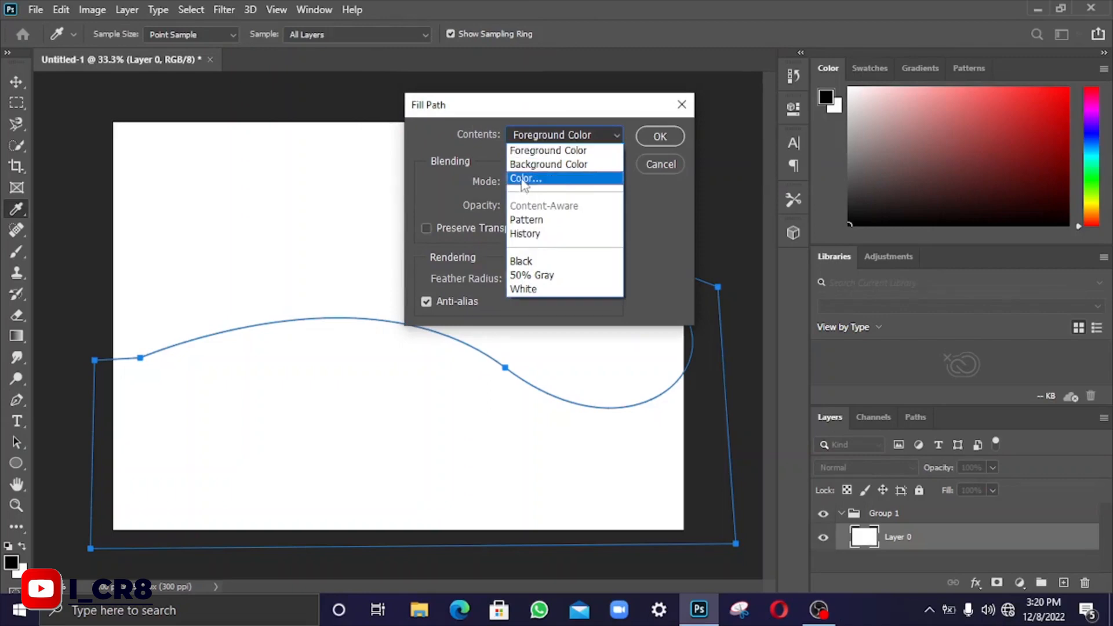
pyautogui.click(524, 180)
pyautogui.write('be2222')
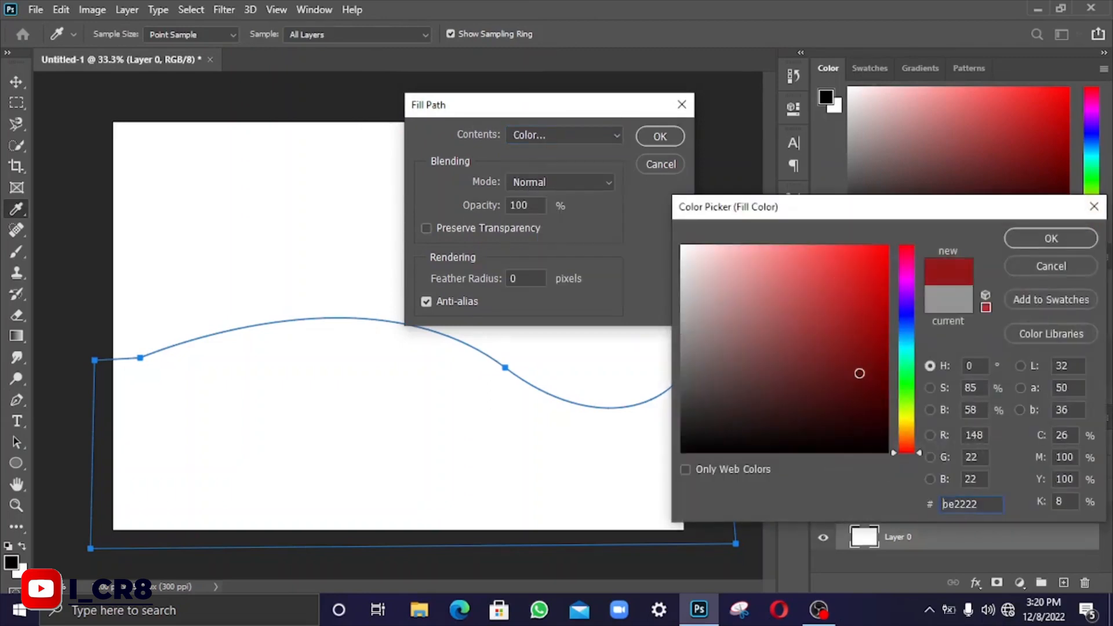
pyautogui.moveTo(860, 373); pyautogui.dragTo(869, 388)
pyautogui.moveTo(906, 329); pyautogui.dragTo(904, 306)
pyautogui.click(904, 285)
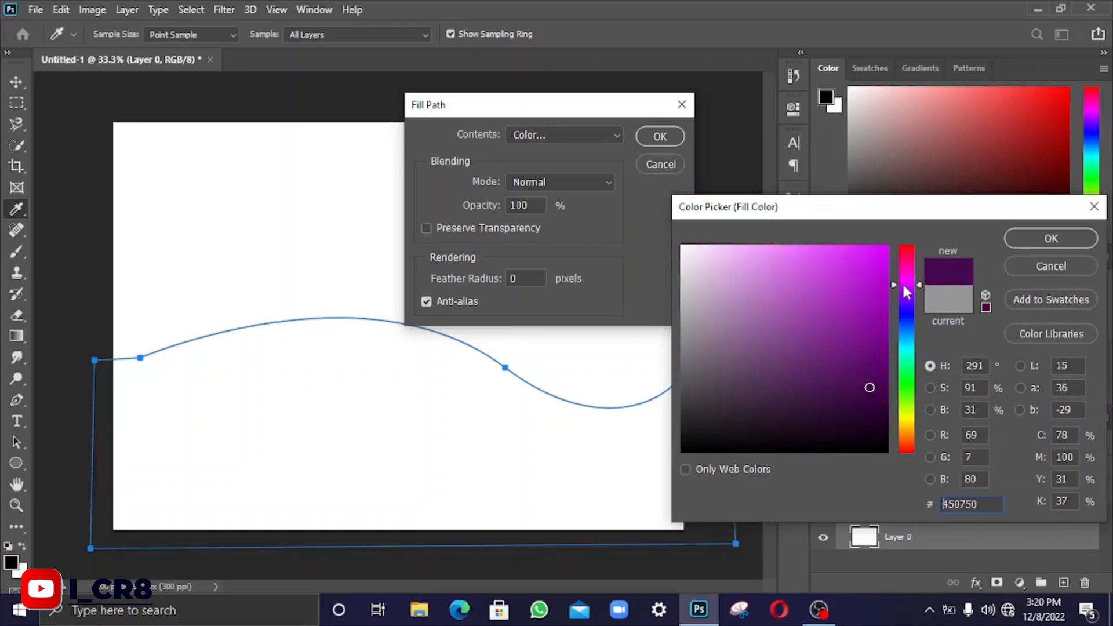
pyautogui.moveTo(875, 260); pyautogui.dragTo(885, 335)
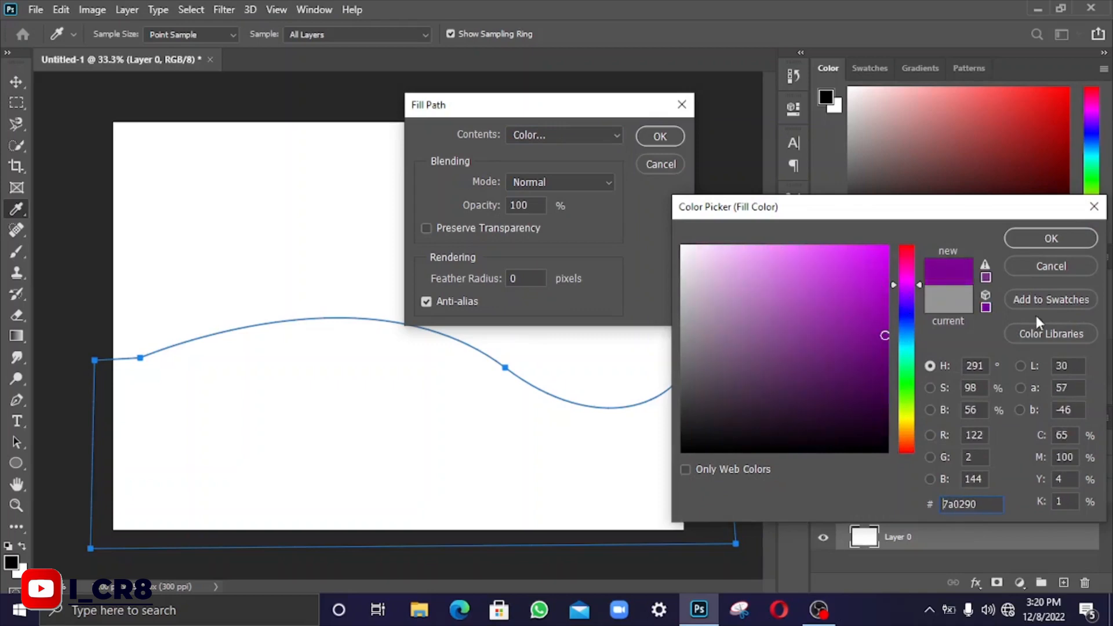
pyautogui.click(1036, 243)
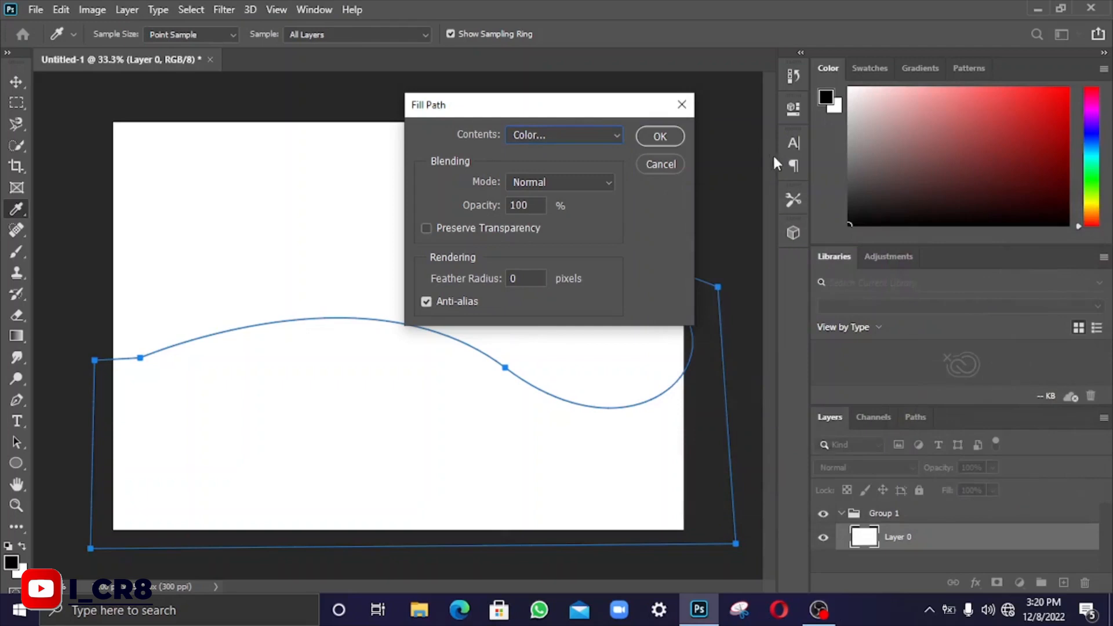
pyautogui.click(651, 142)
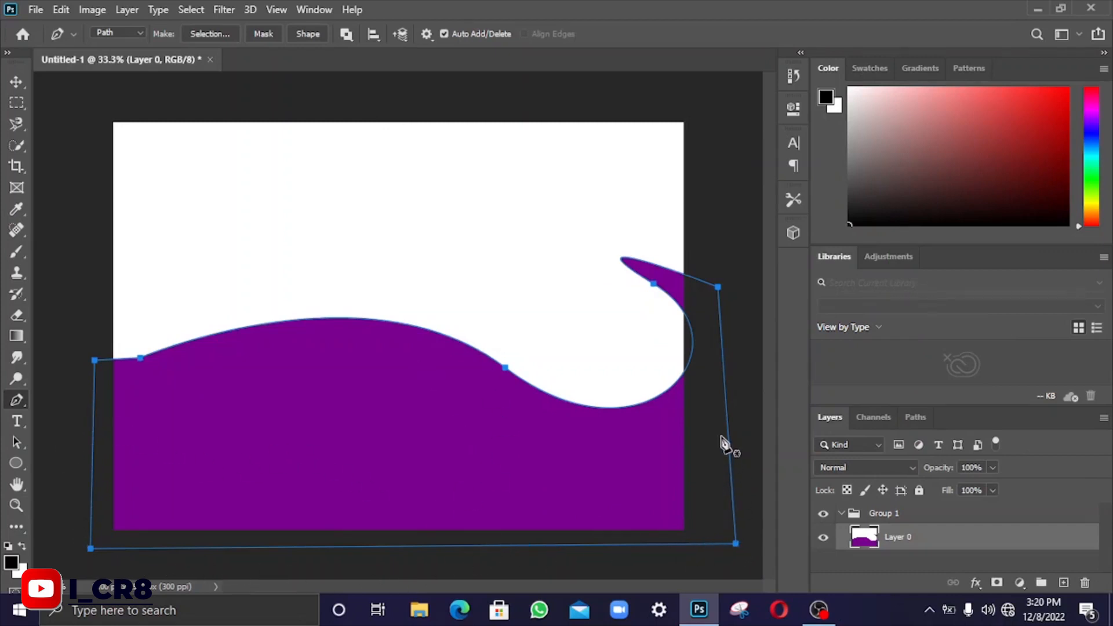
# Dismiss the path outline, and undo both the dismissal and the purple fill.
pyautogui.press('Return')
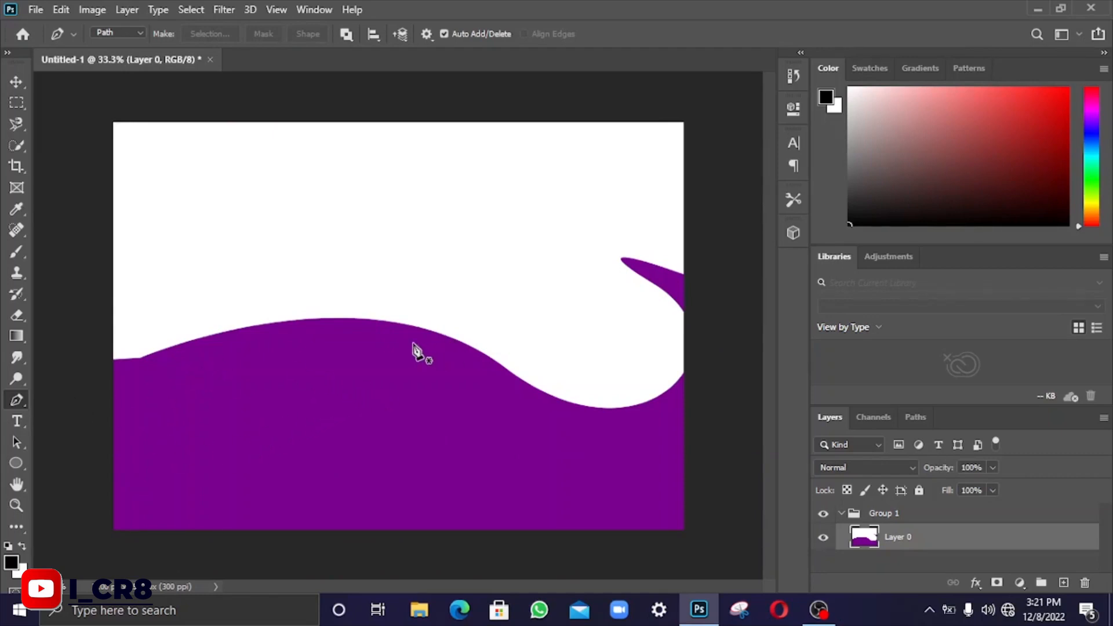
pyautogui.hotkey('ctrl', 'z')
pyautogui.hotkey('ctrl', 'z')
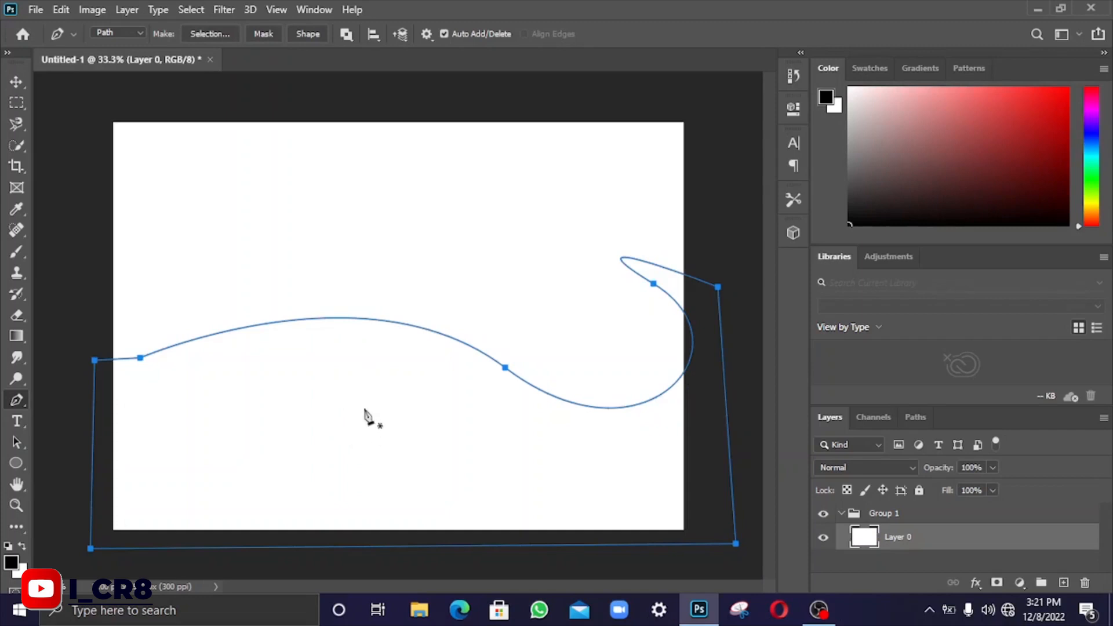
# Stroke the closed wavy path using the Brush as the stroke tool, and dismiss the path outline.
pyautogui.rightClick(319, 349)
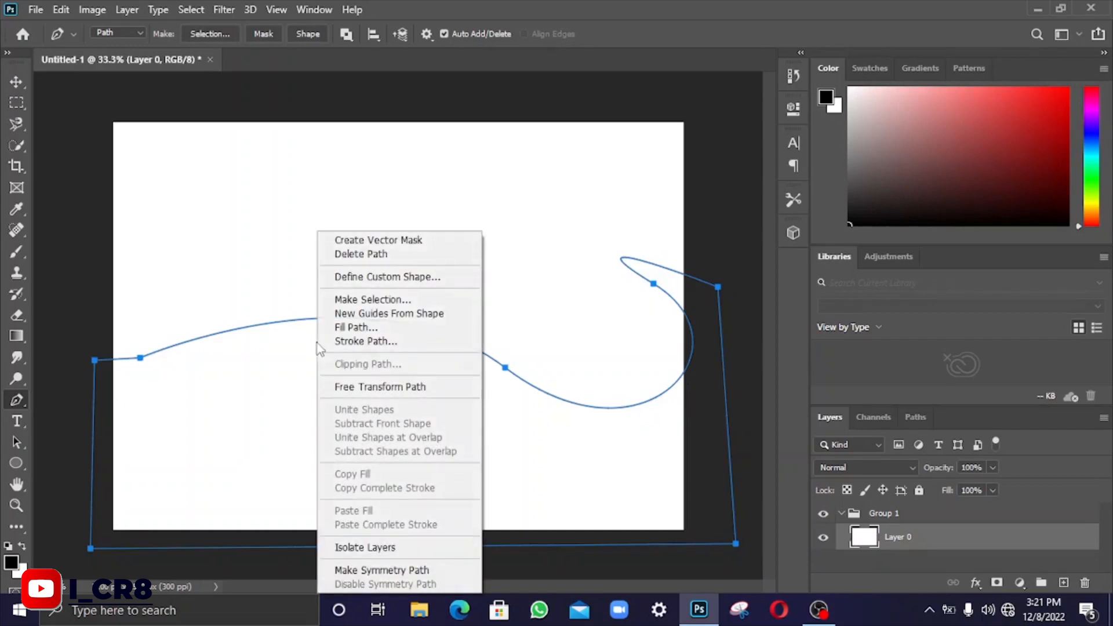
pyautogui.click(348, 342)
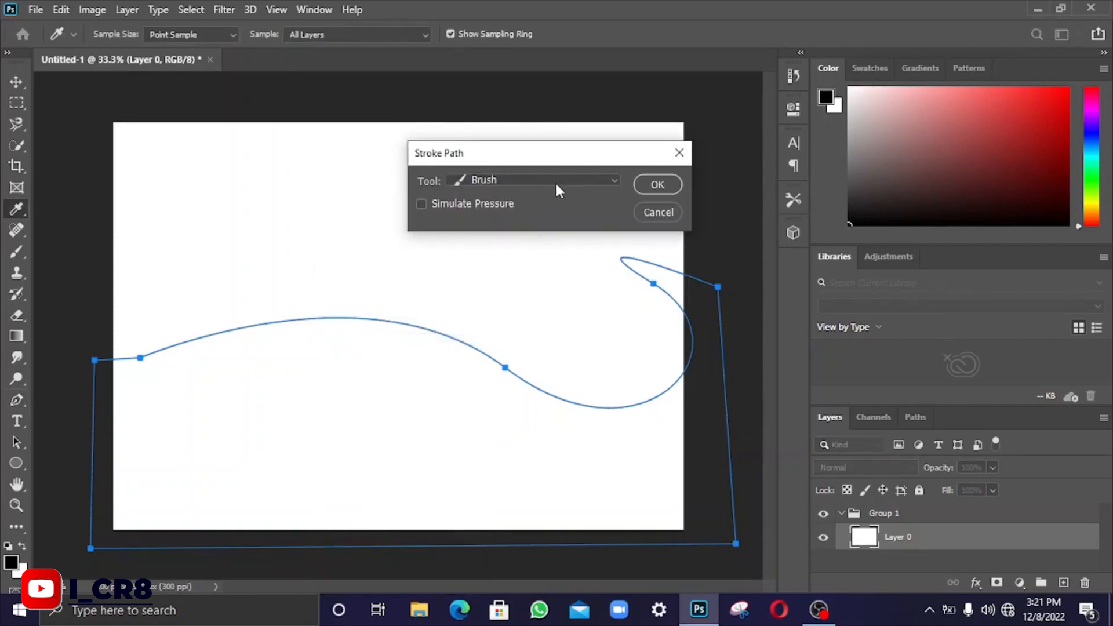
pyautogui.click(552, 181)
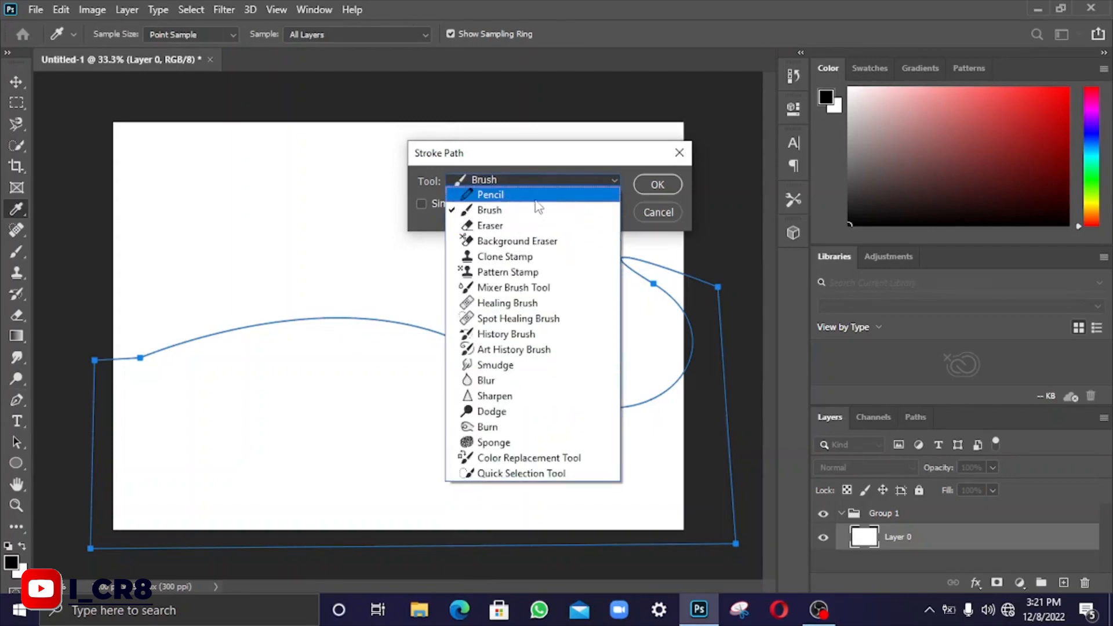
pyautogui.click(573, 176)
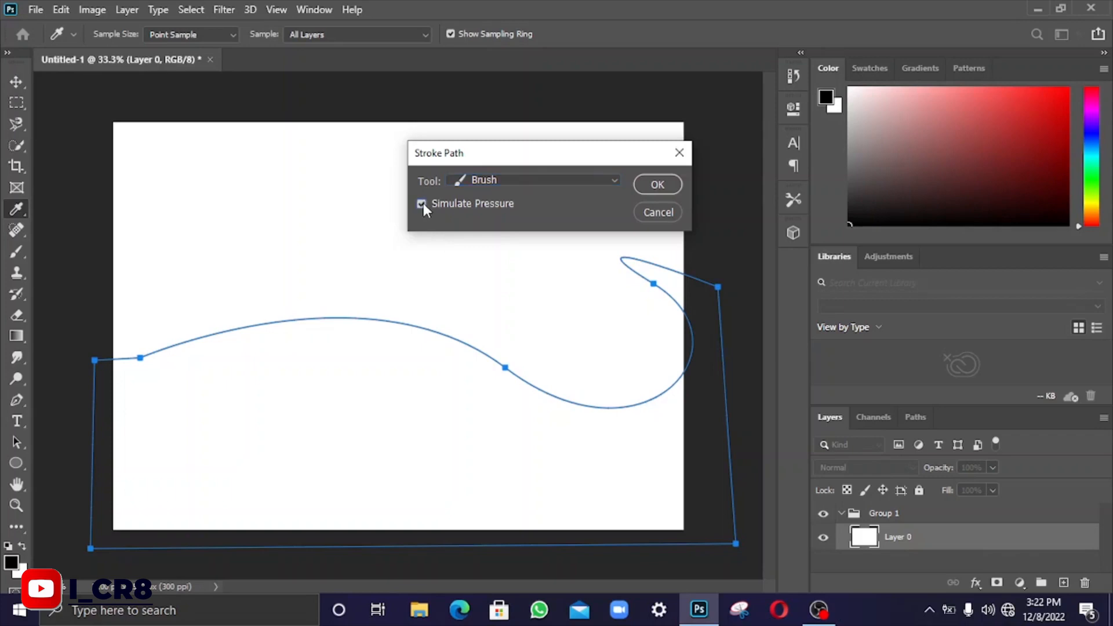
pyautogui.click(655, 185)
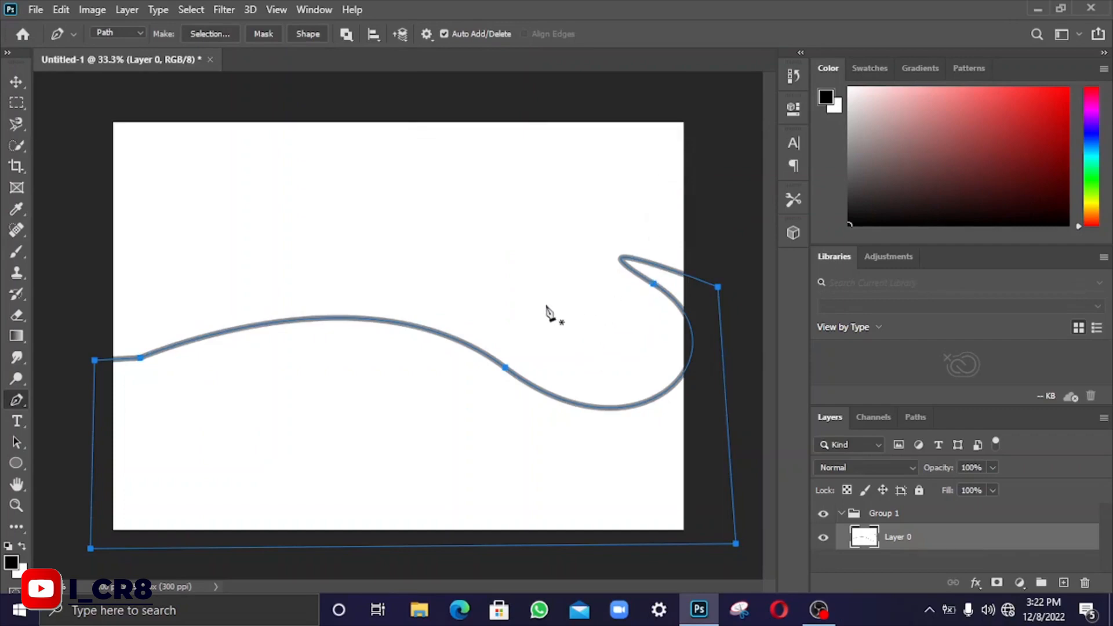
pyautogui.press('Return')
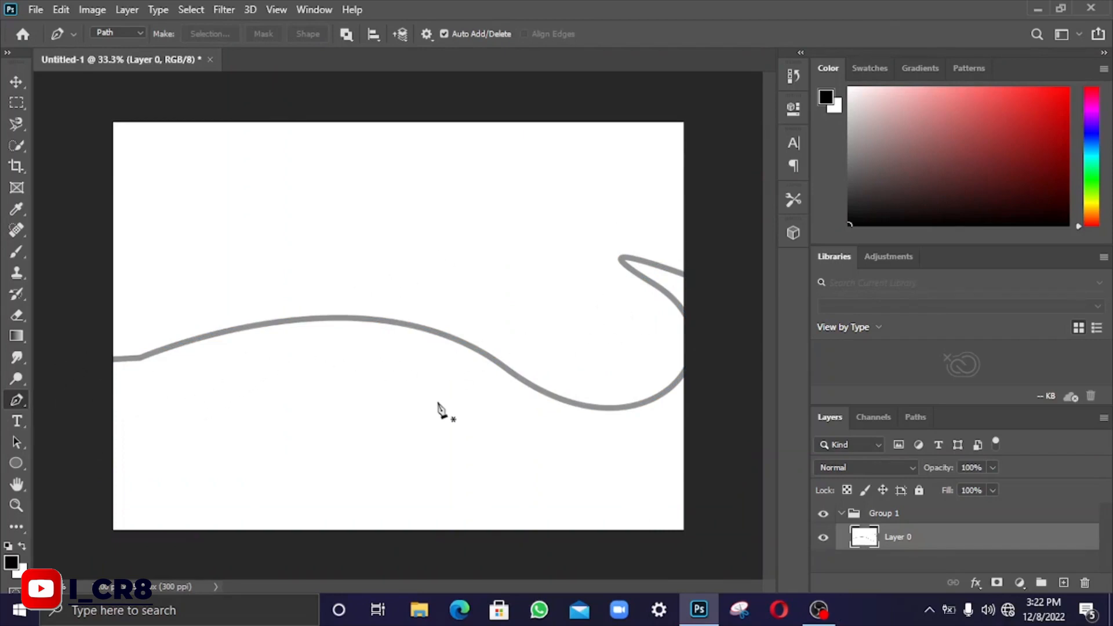
# With the Pen tool in Shape mode, draw a closed wavy black shape about 2058 px wide and 678 px high across the canvas's upper half.
pyautogui.rightClick(17, 399)
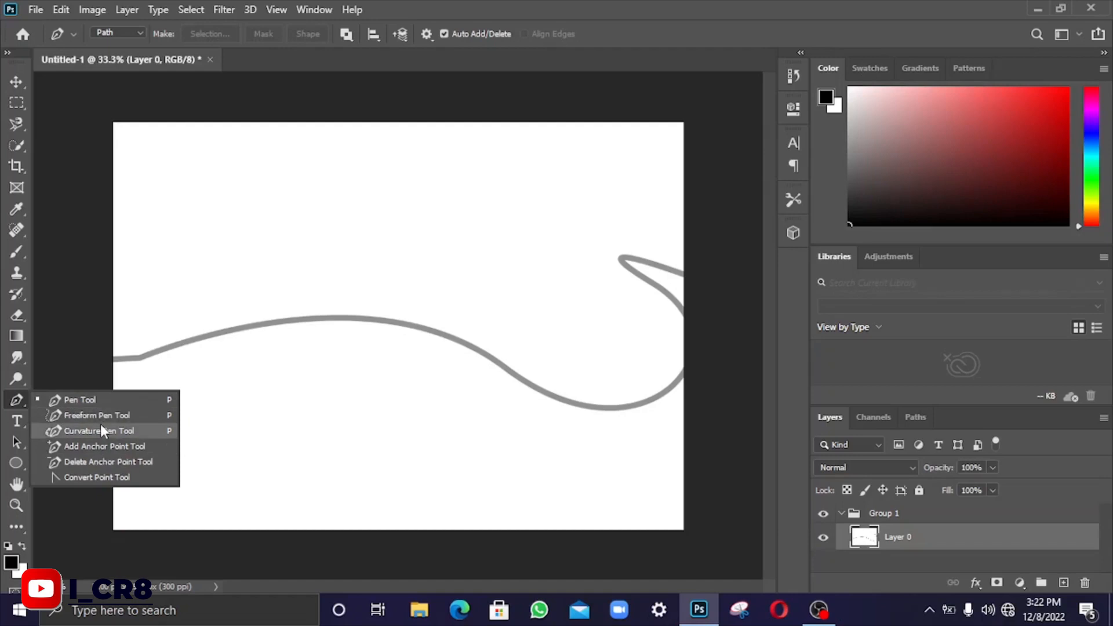
pyautogui.click(6, 401)
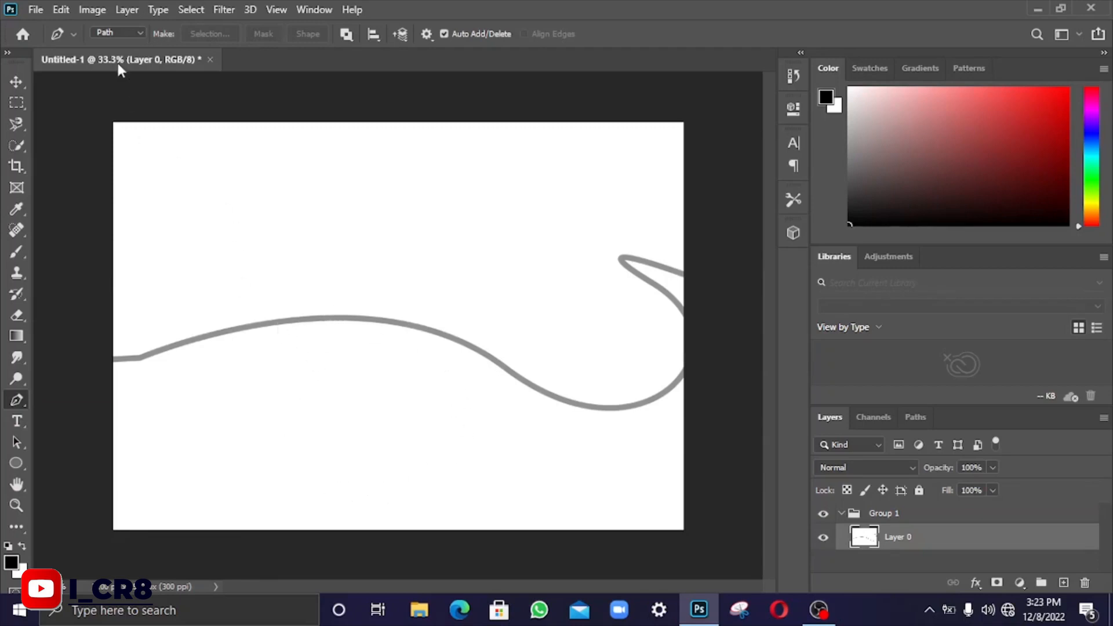
pyautogui.click(139, 33)
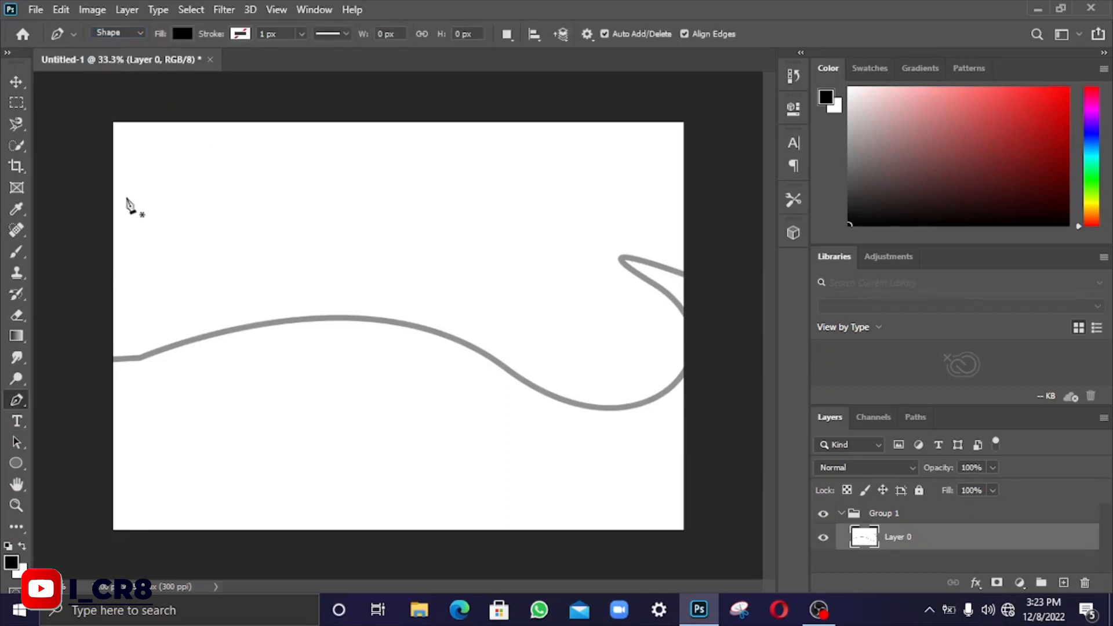
pyautogui.click(126, 197)
pyautogui.moveTo(487, 198); pyautogui.dragTo(582, 264)
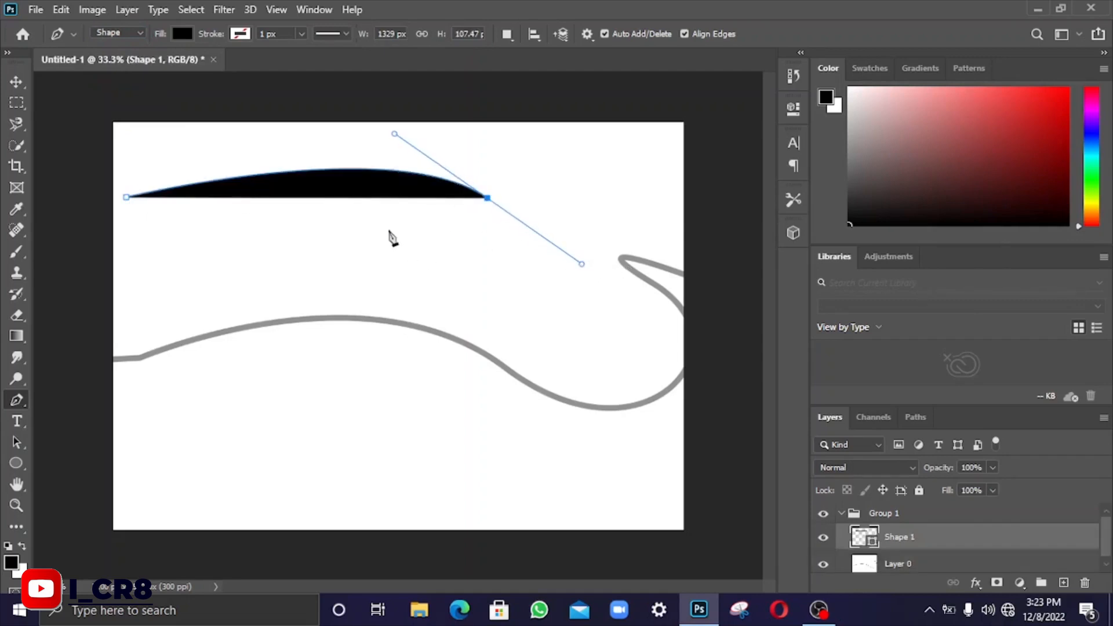
pyautogui.moveTo(625, 227); pyautogui.dragTo(679, 201)
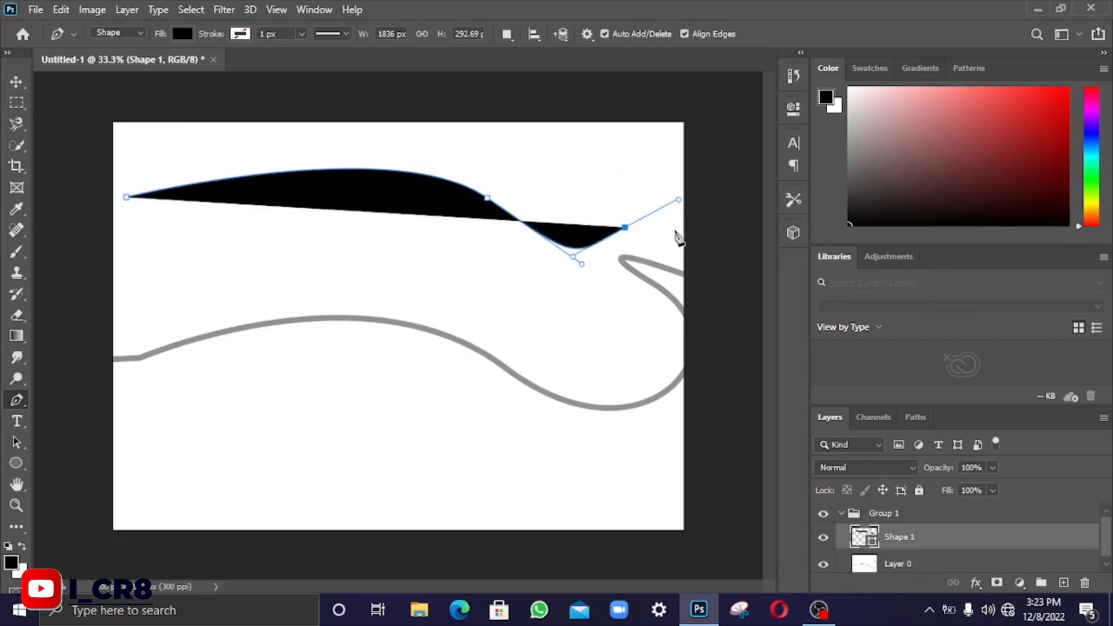
pyautogui.click(686, 258)
pyautogui.click(689, 323)
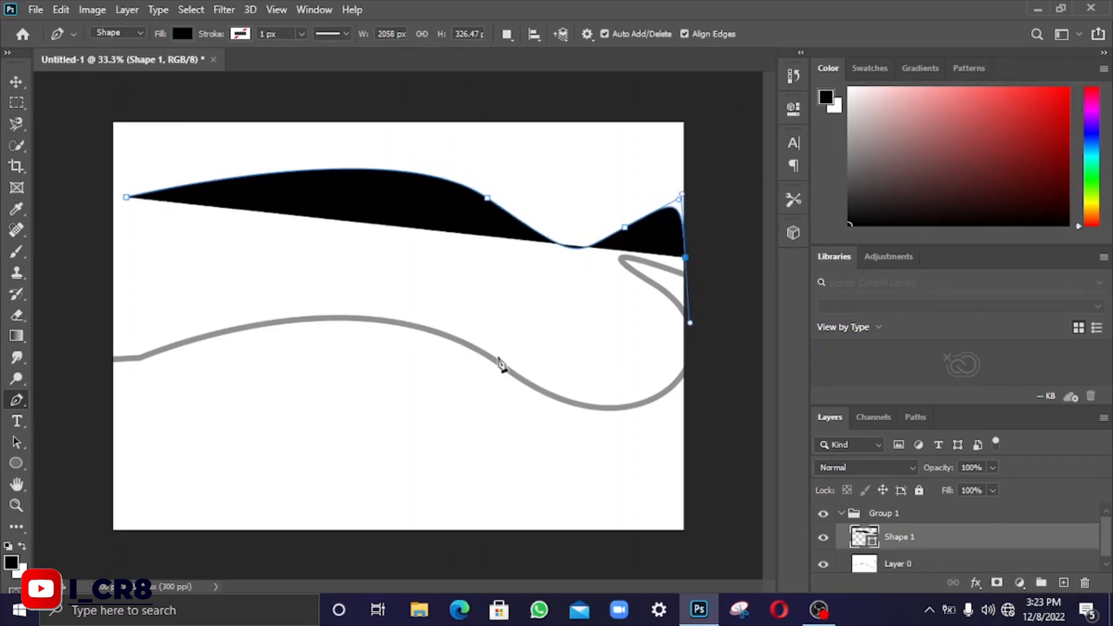
pyautogui.moveTo(462, 352); pyautogui.dragTo(400, 358)
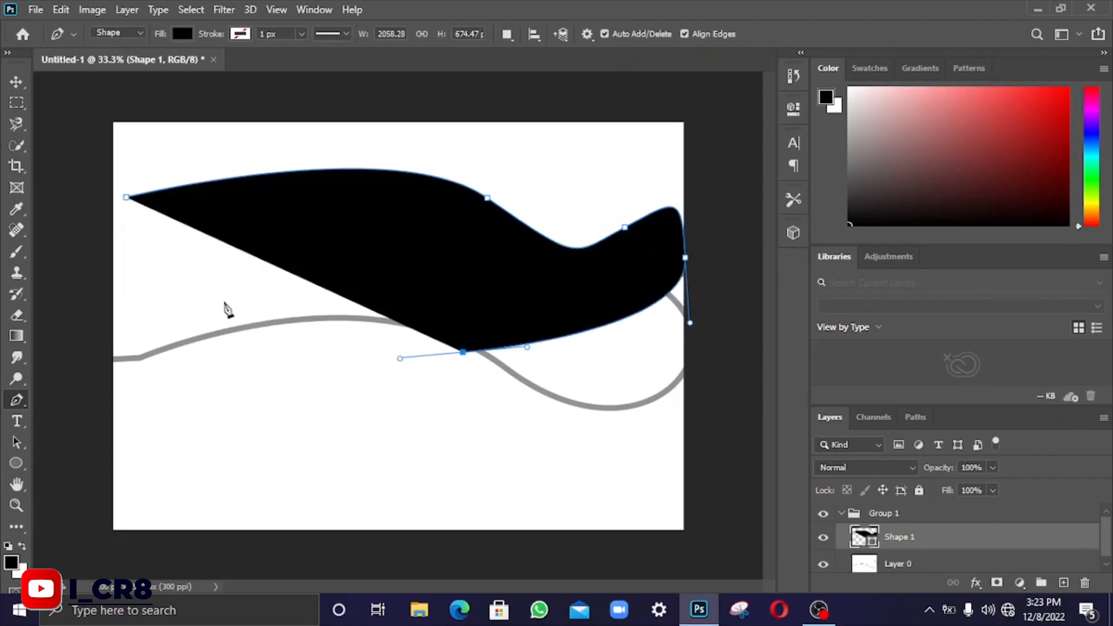
pyautogui.moveTo(223, 301); pyautogui.dragTo(189, 273)
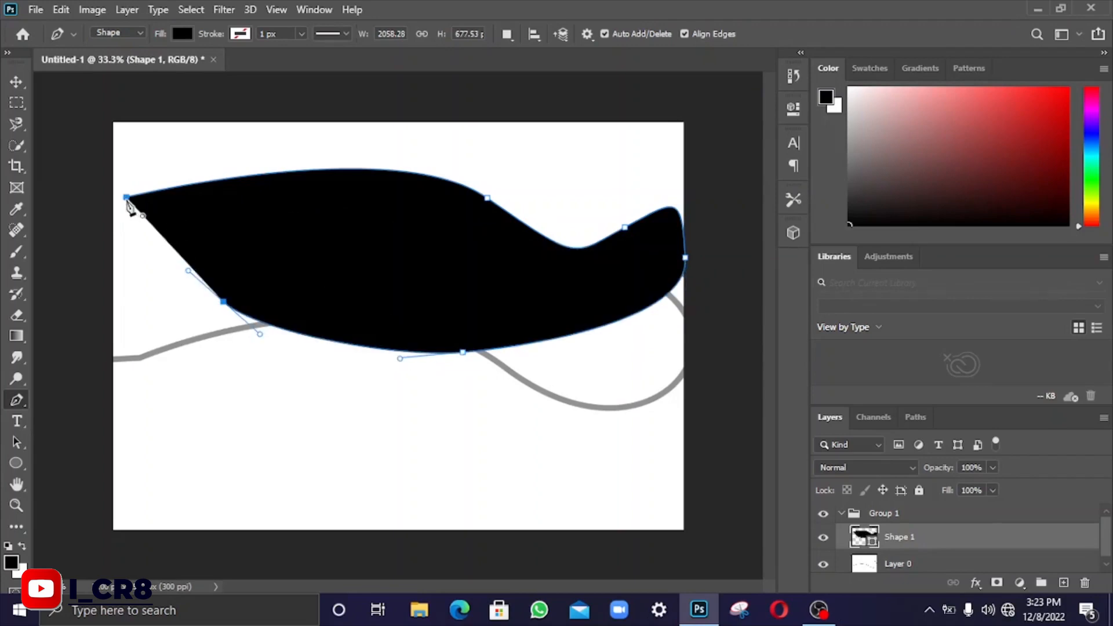
pyautogui.click(129, 200)
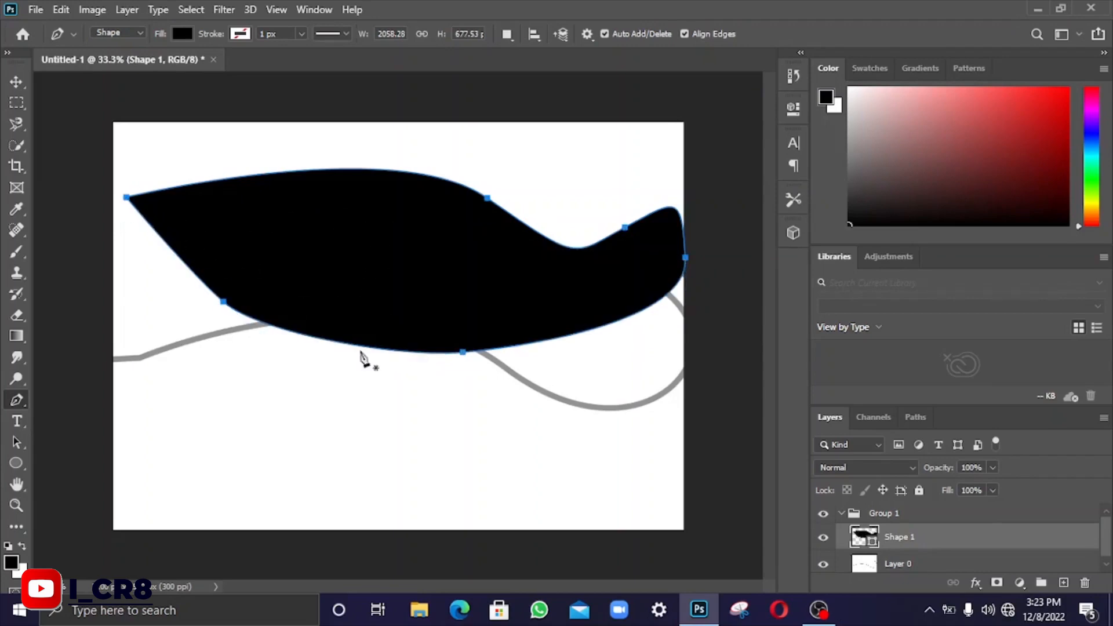
# Draw a second closed wavy black shape, about 1560 px wide and 525 px high, below the first one with the Pen tool in Shape mode.
pyautogui.click(141, 34)
pyautogui.click(19, 404)
pyautogui.click(401, 351)
pyautogui.click(153, 398)
pyautogui.moveTo(381, 389); pyautogui.dragTo(462, 441)
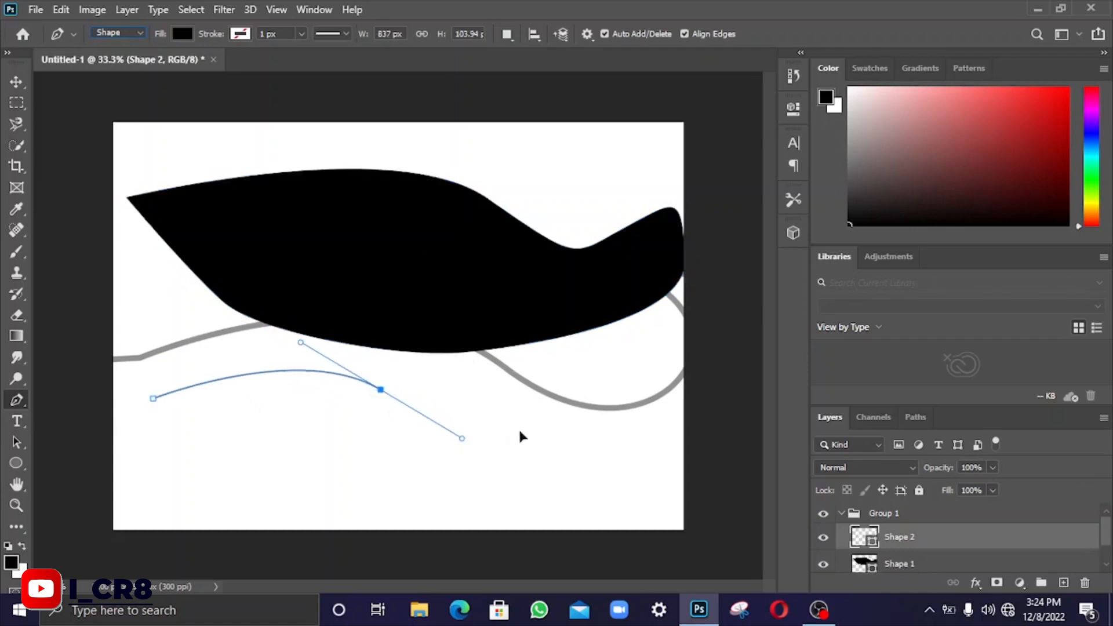
pyautogui.moveTo(526, 429); pyautogui.dragTo(574, 387)
pyautogui.moveTo(573, 511); pyautogui.dragTo(566, 515)
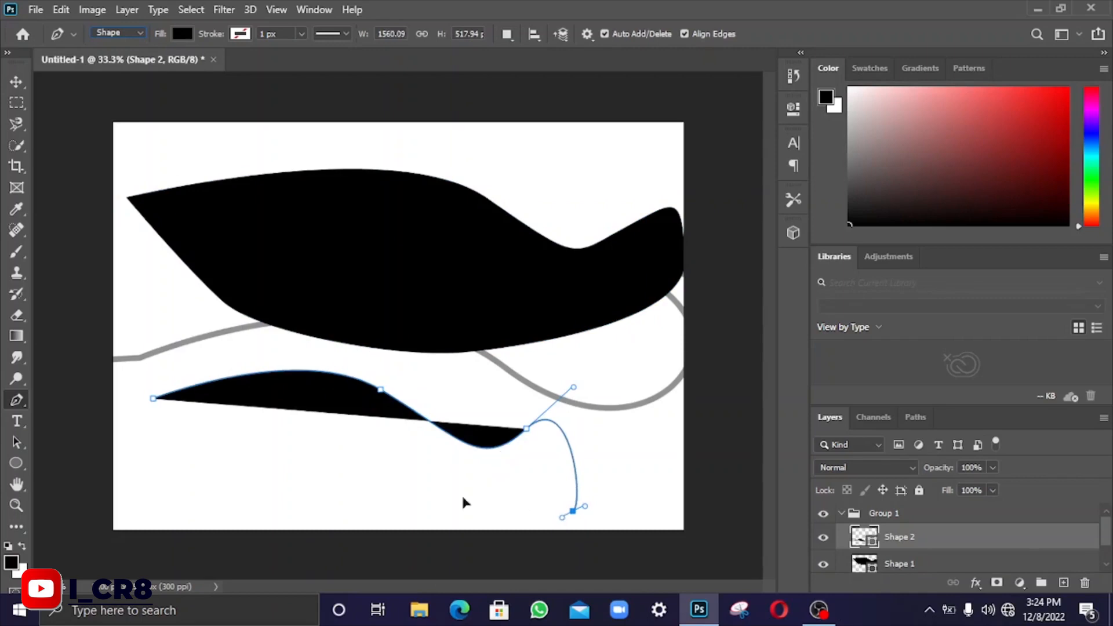
pyautogui.moveTo(276, 493); pyautogui.dragTo(191, 437)
pyautogui.click(154, 400)
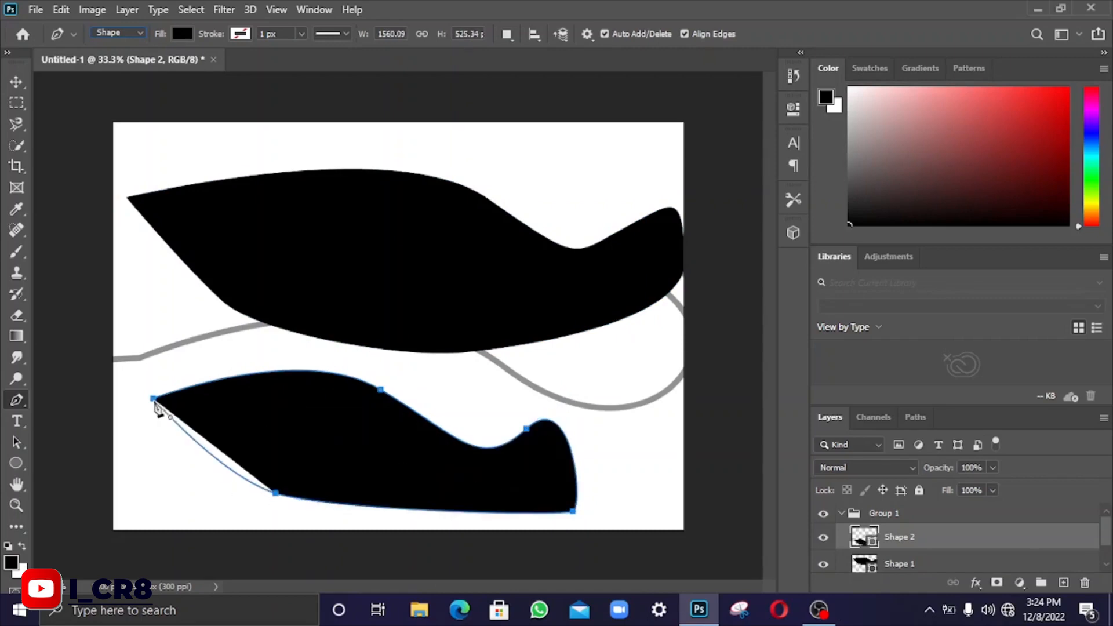